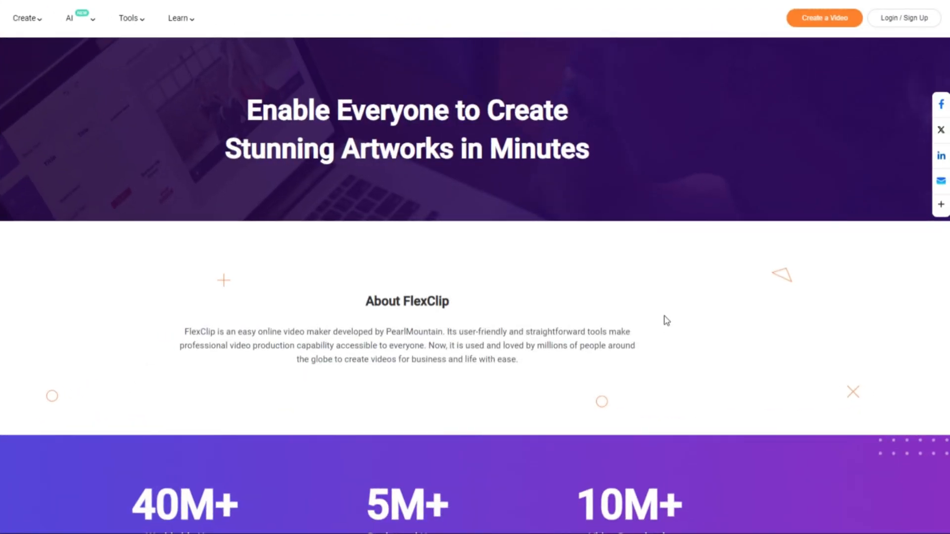
Open the login and sign-up page and select the email address field
left_click(905, 20)
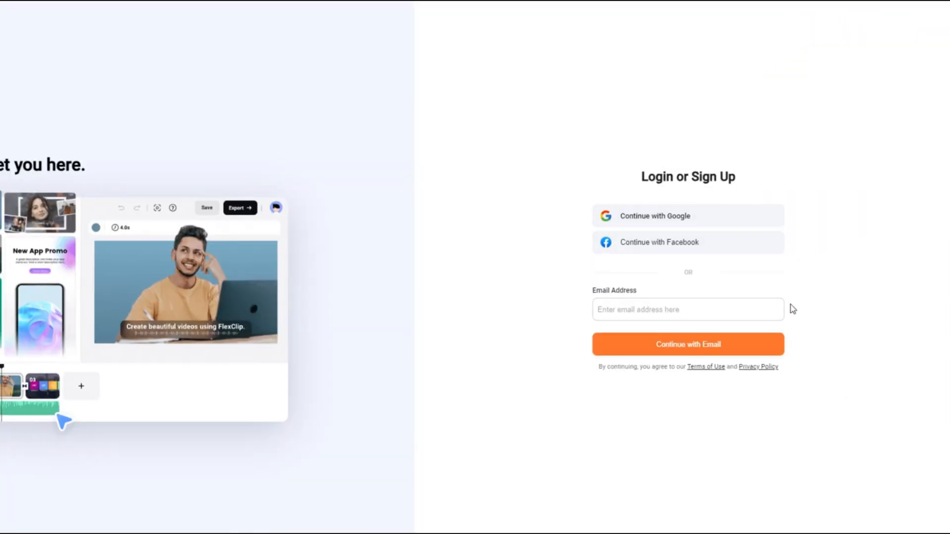
left_click(665, 312)
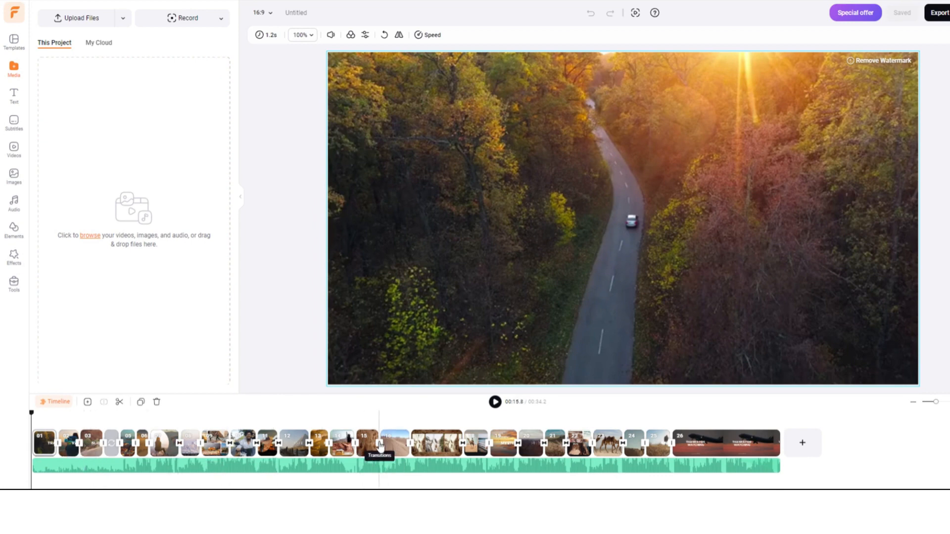
Show the transition options for the junction between scenes 15 and 16 and select scene 16
left_click(380, 443)
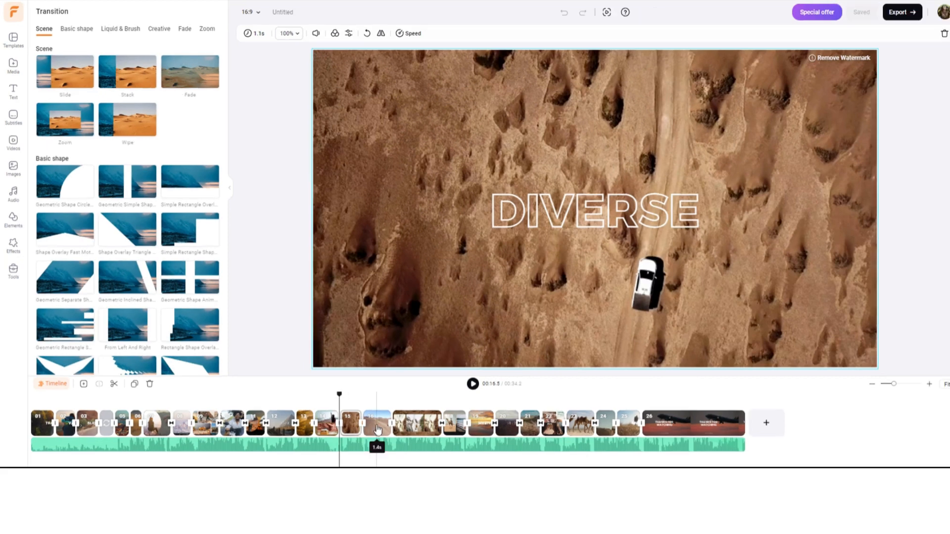
left_click(377, 429)
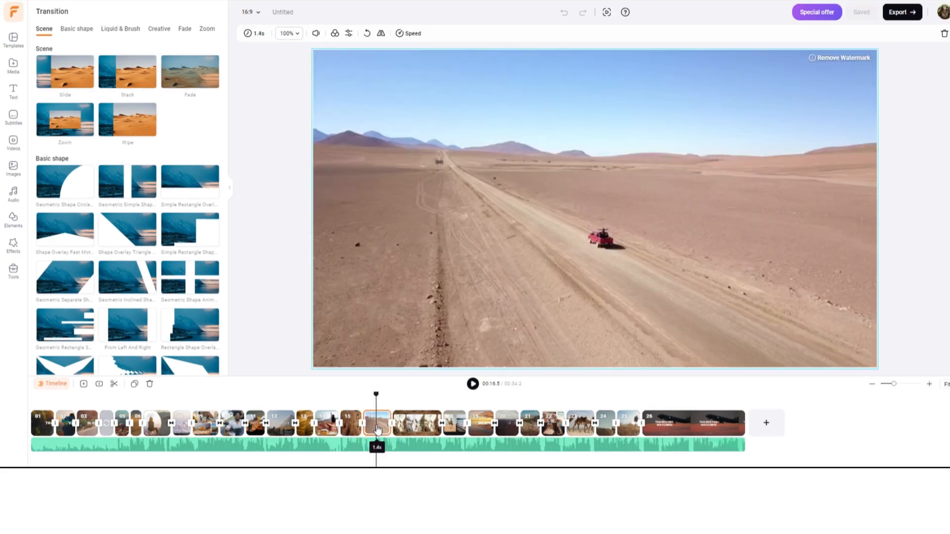
Select the MYSTERIOUS title in scene 19 and open its preset text animations
left_click(481, 424)
left_click(512, 214)
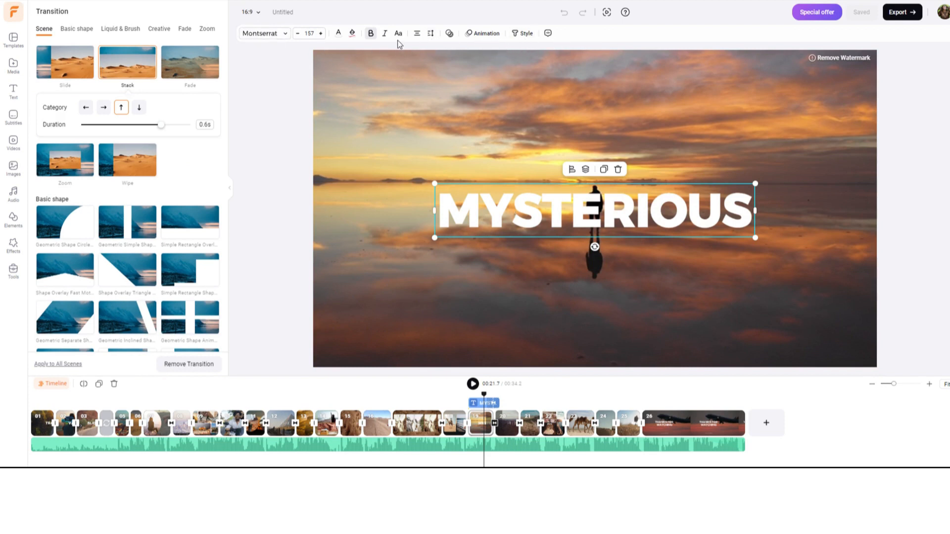
left_click(482, 34)
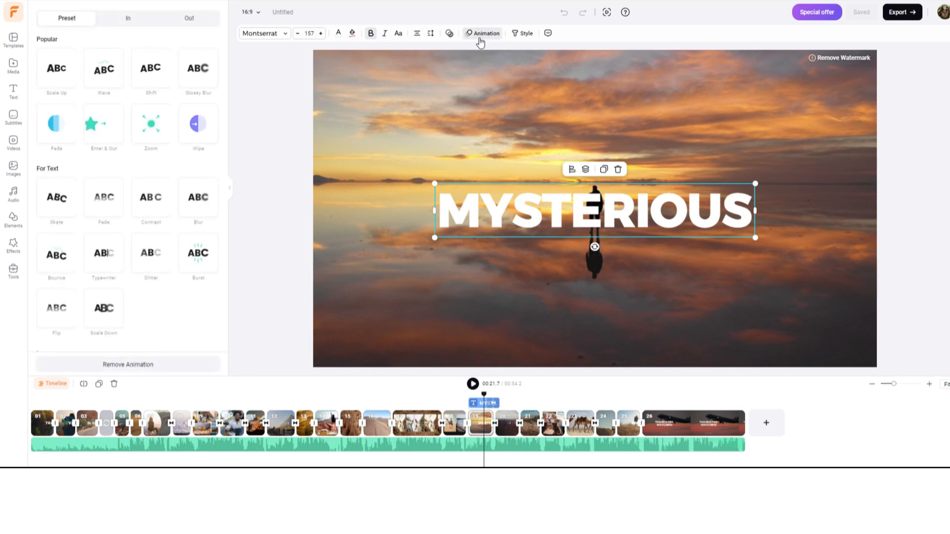
left_click(140, 140)
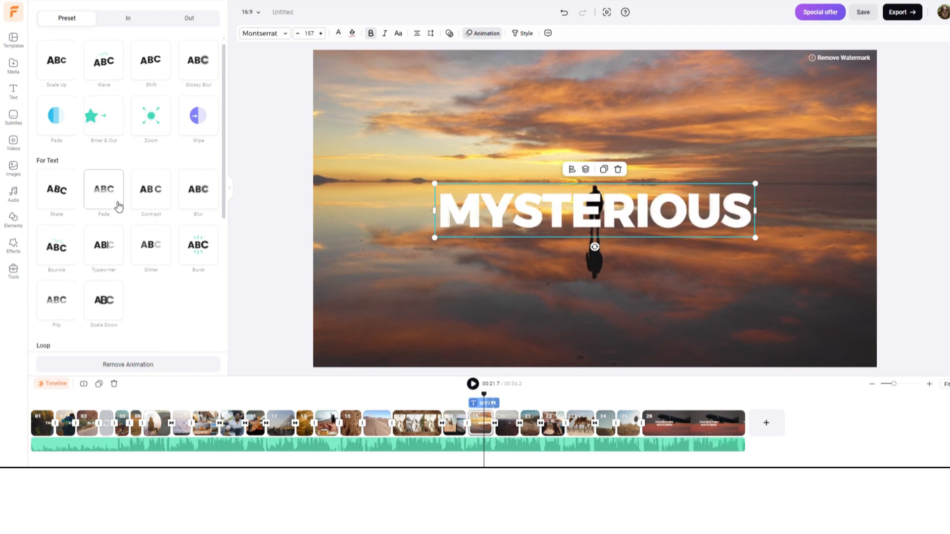
Browse the preset and entrance animations available for the MYSTERIOUS title
scroll(124, 203, "down", 4)
scroll(151, 257, "down", 1)
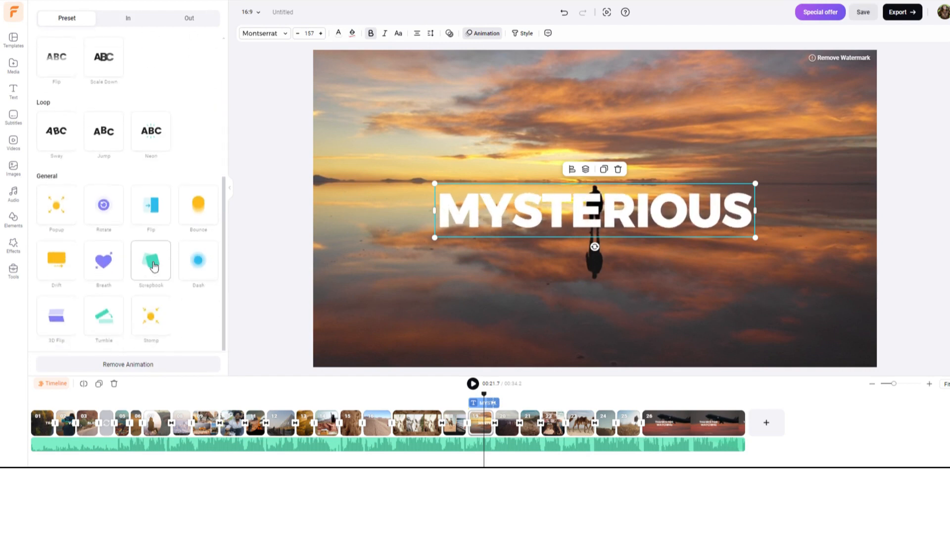
scroll(180, 143, "up", 5)
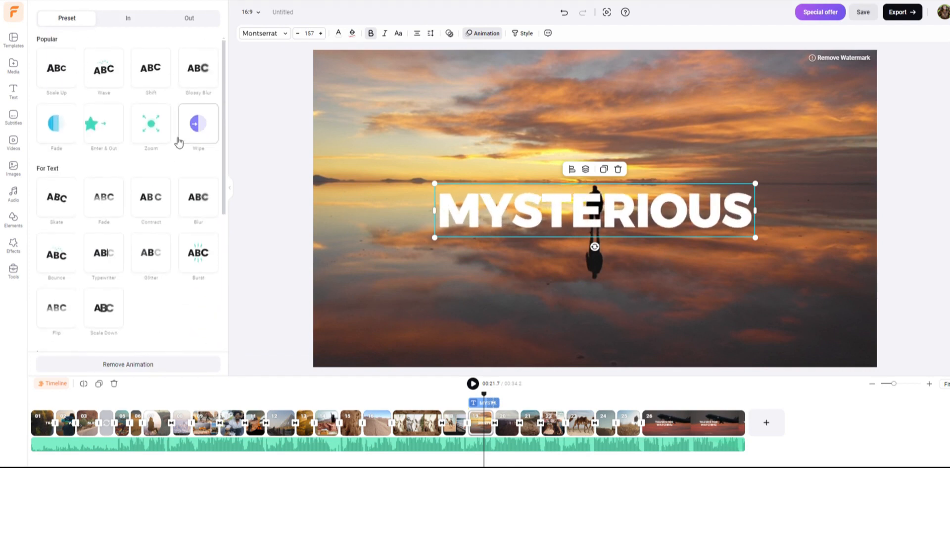
left_click(129, 19)
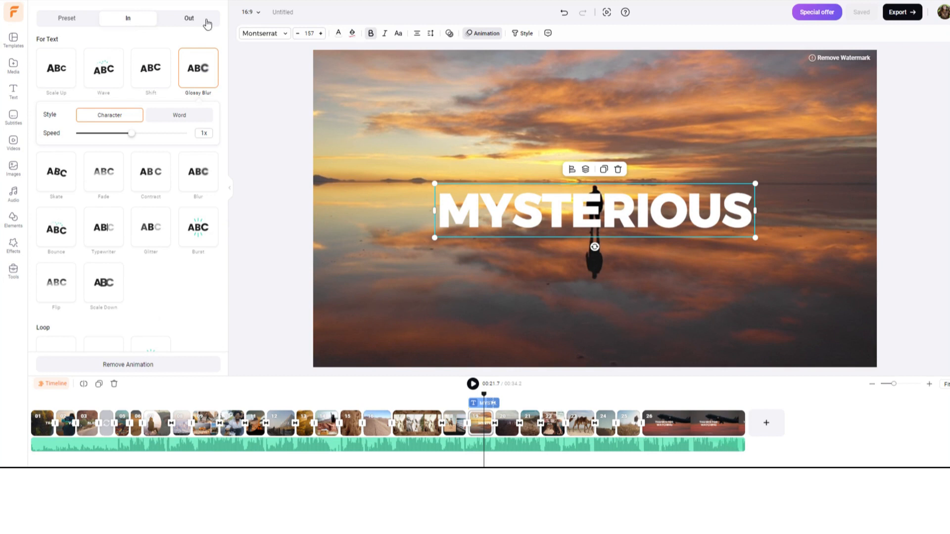
scroll(106, 301, "down", 1)
scroll(106, 306, "down", 2)
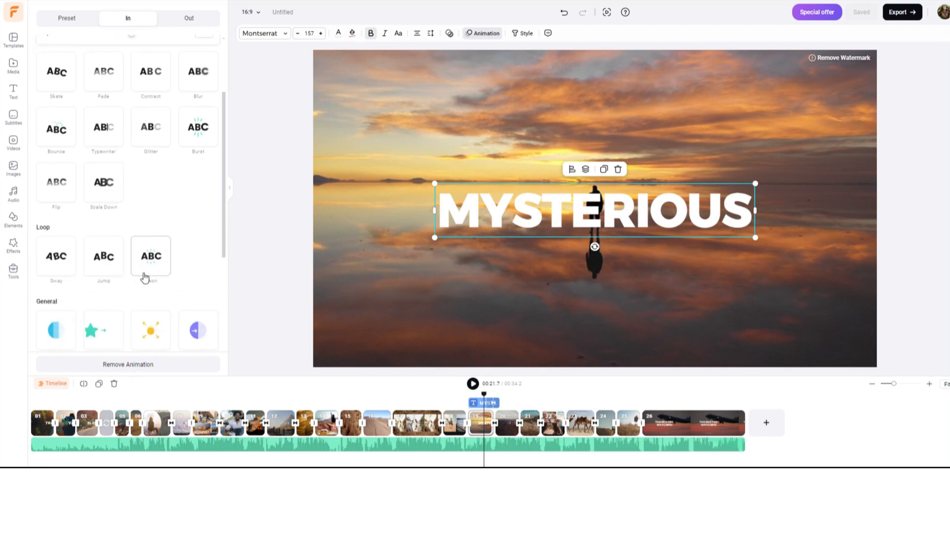
scroll(144, 278, "up", 3)
scroll(143, 225, "down", 4)
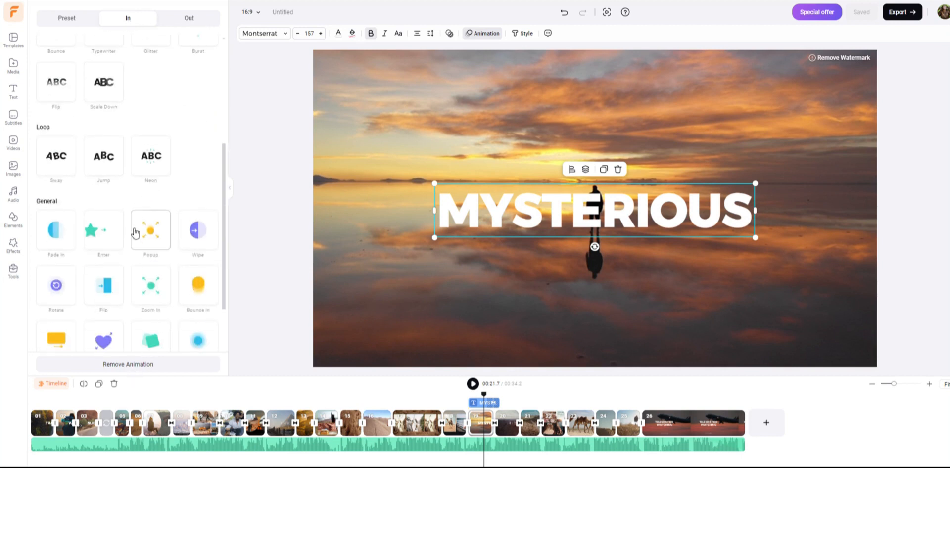
scroll(158, 225, "up", 4)
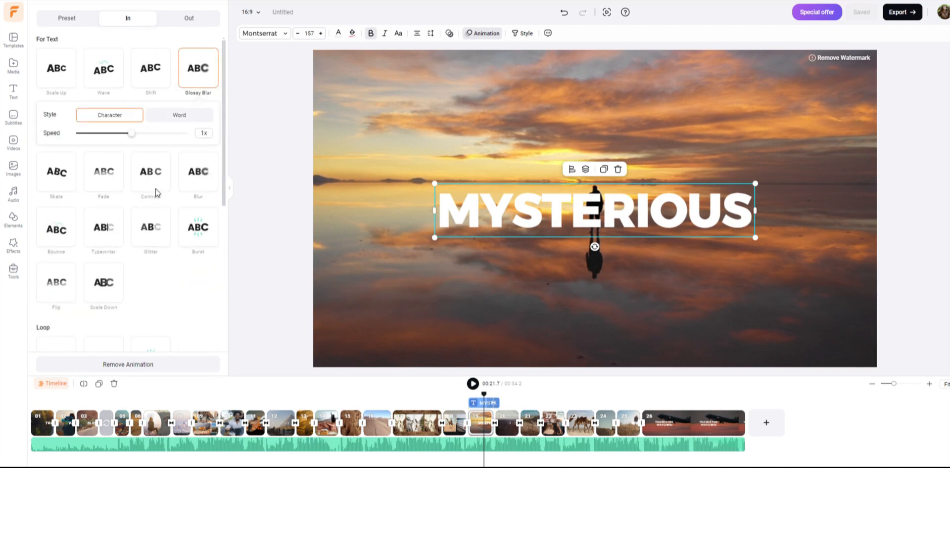
left_click(63, 17)
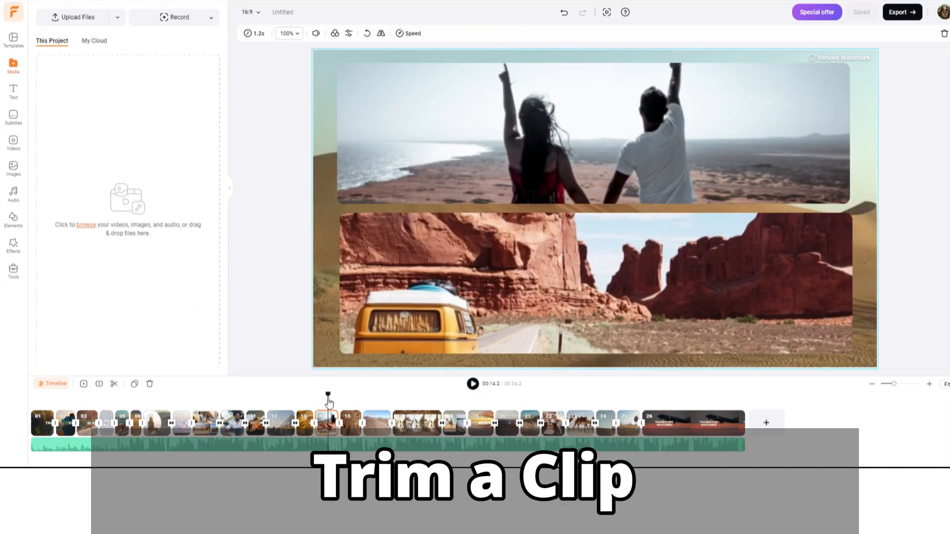
Trim the end of scene 14 to about 1.1 seconds and open its duration for editing
left_click(328, 429)
left_click_drag(341, 432, 344, 431)
left_click(258, 33)
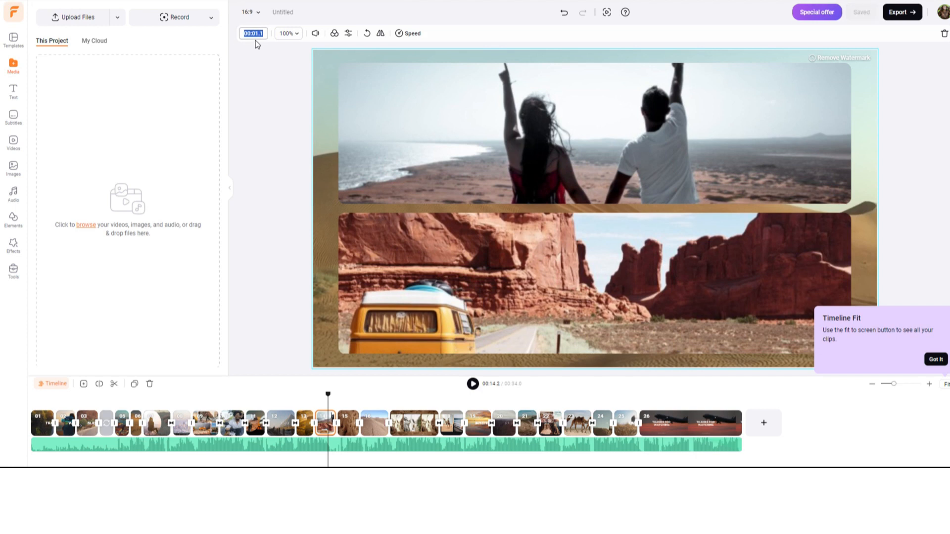
Browse the filters for the lower van picture in scene 14 and increase the picture's brightness
left_click(529, 269)
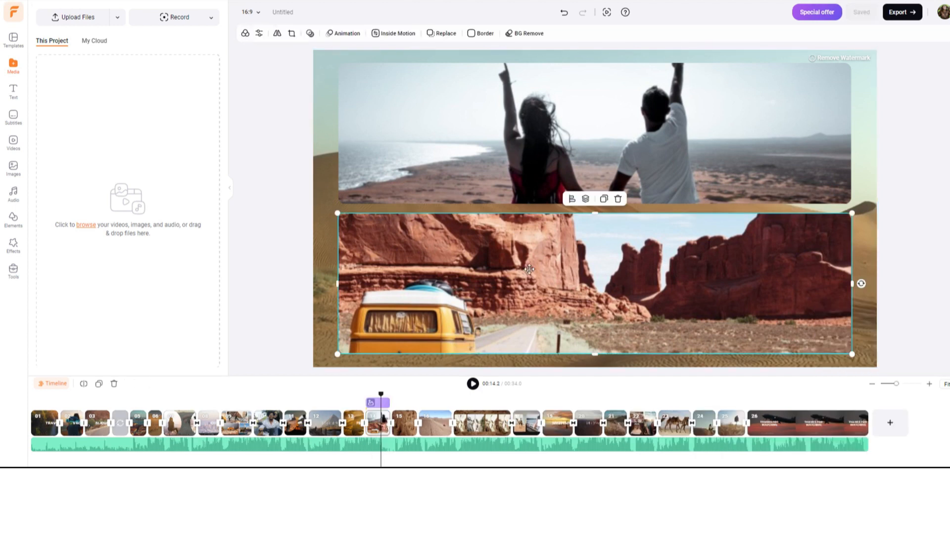
left_click(245, 34)
scroll(153, 178, "down", 1)
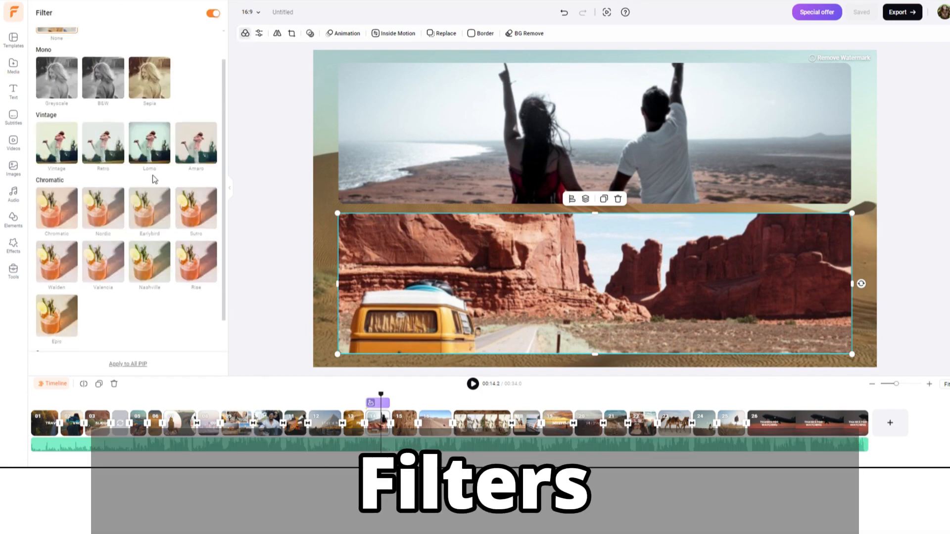
scroll(153, 178, "up", 1)
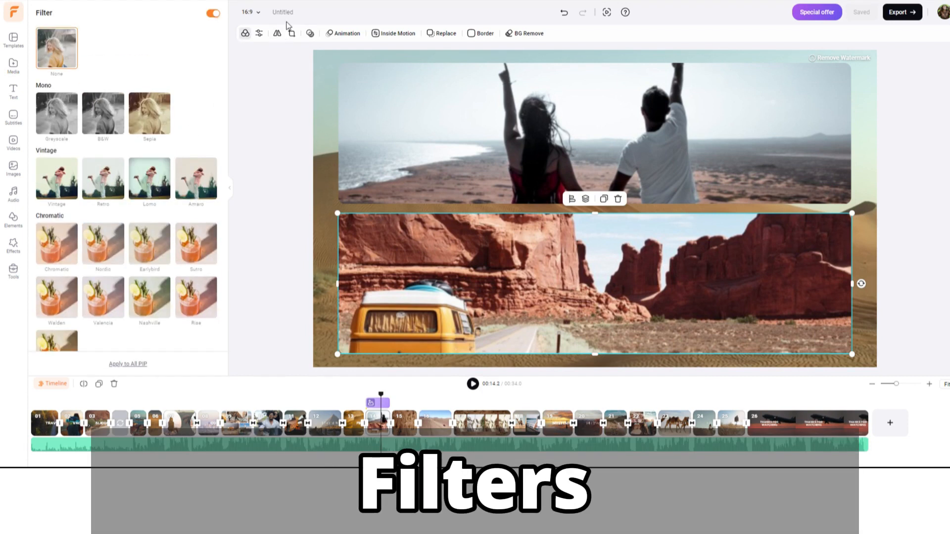
left_click(258, 33)
left_click_drag(128, 48, 183, 49)
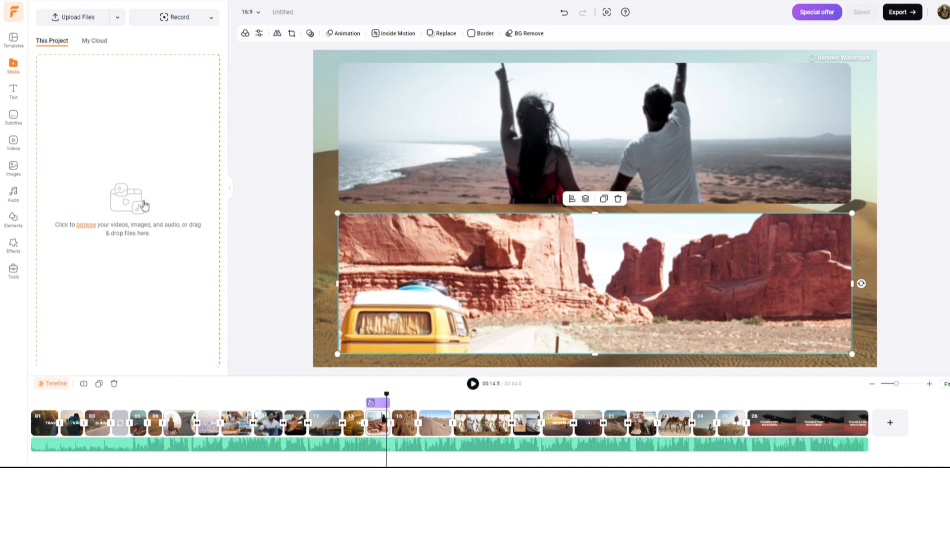
Add the first Creative Designs modern title to scene 17 and color its text dark pink
left_click(13, 92)
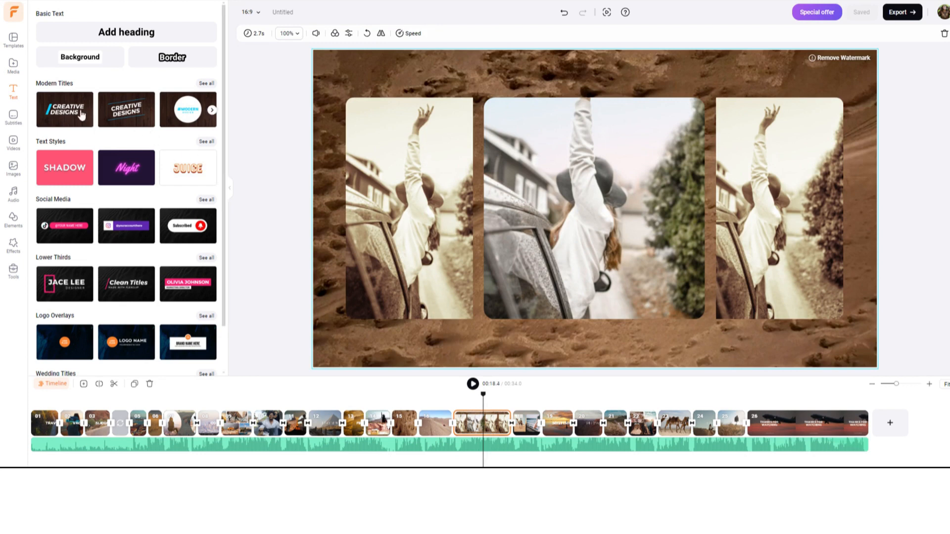
left_click(55, 108)
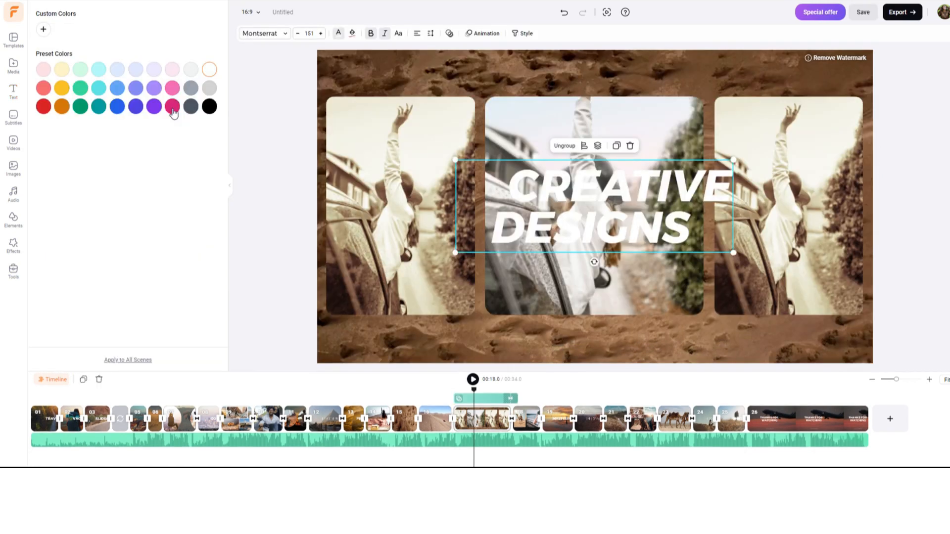
left_click(172, 107)
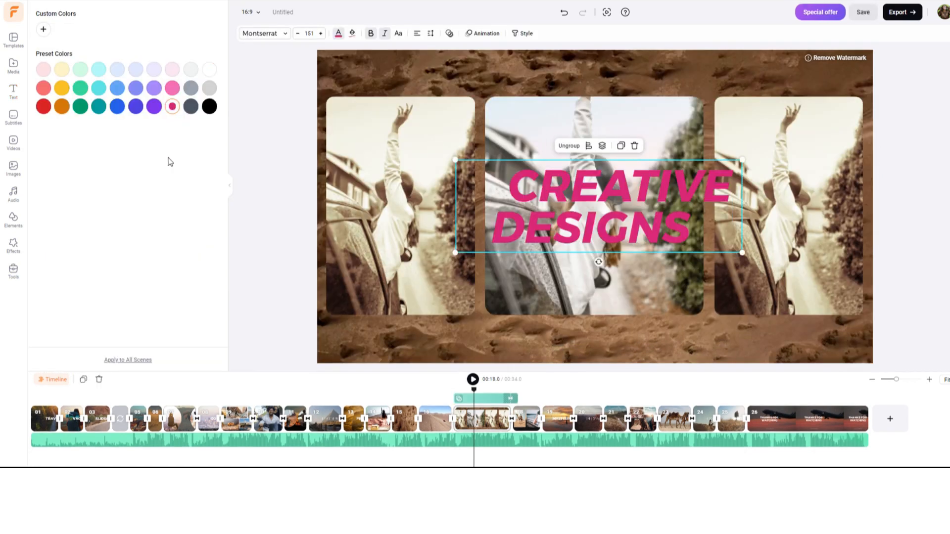
View the Creative Designs title's animation presets and apply the Border text style to it
left_click(482, 33)
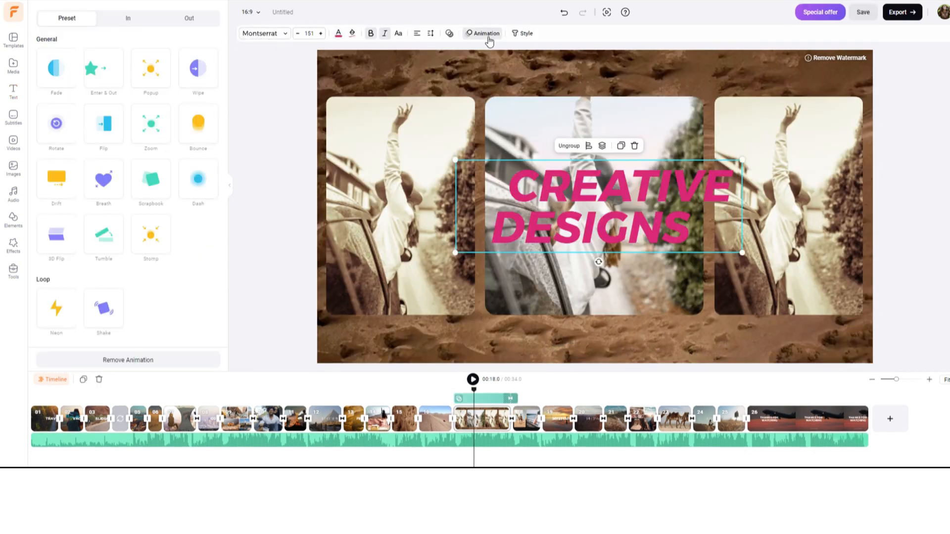
left_click(528, 34)
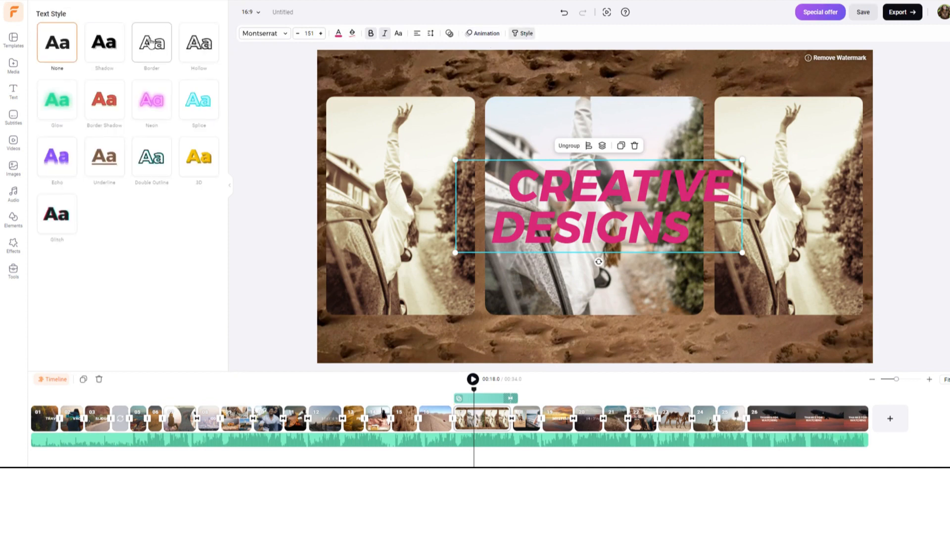
left_click(151, 41)
Browse the text, stock video, image, audio, element and effect libraries for content to add to the project
left_click(13, 92)
left_click(15, 145)
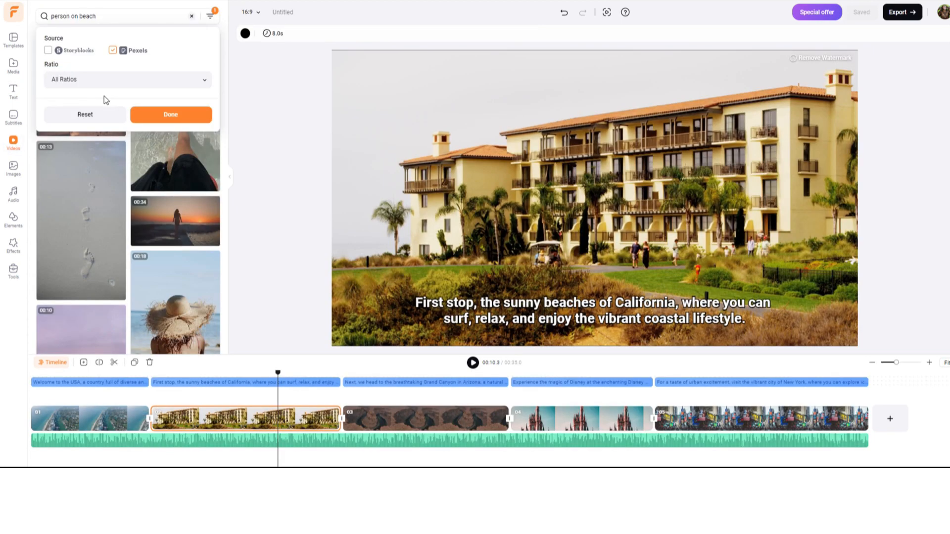
left_click(12, 168)
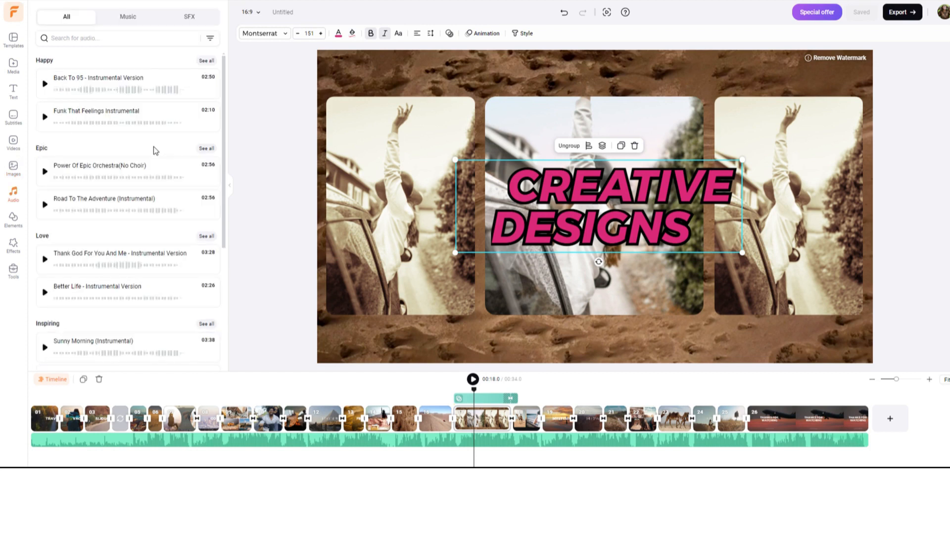
left_click(15, 223)
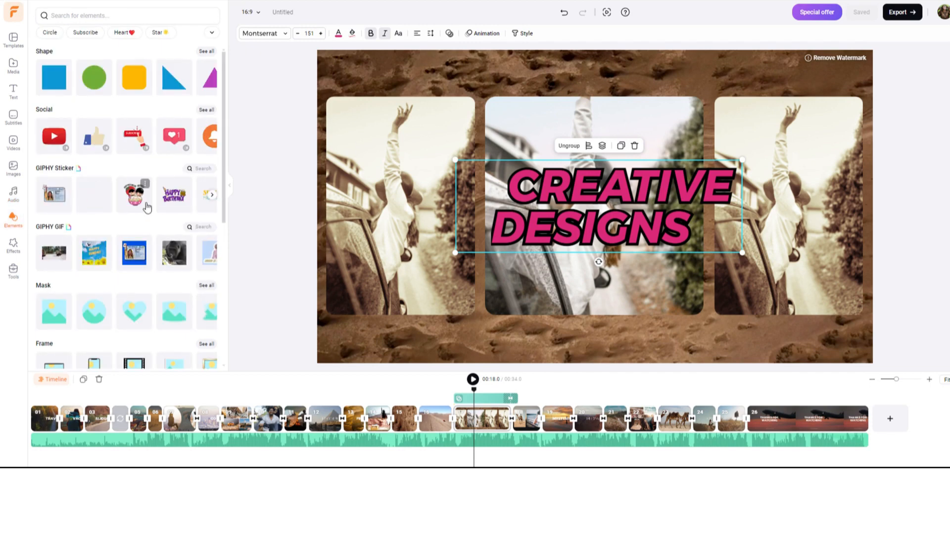
scroll(147, 208, "down", 3)
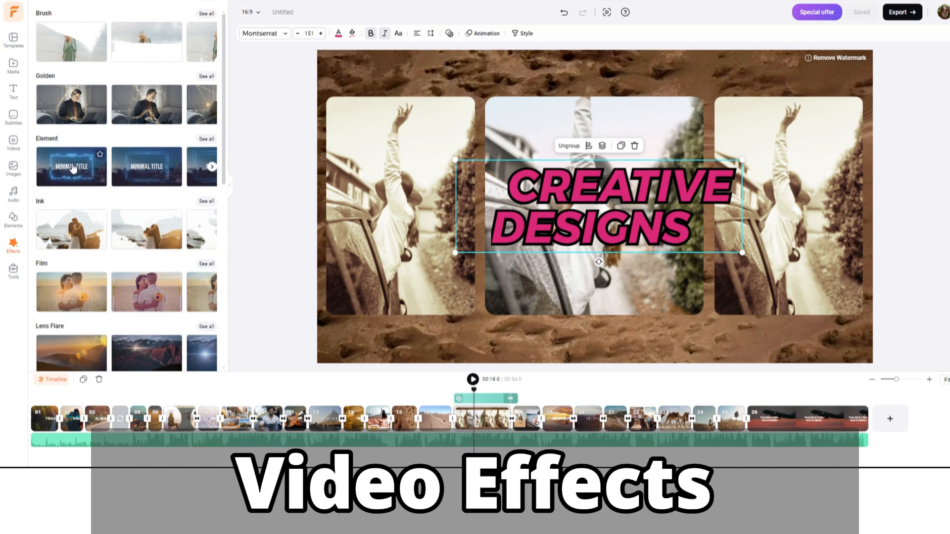
scroll(173, 128, "down", 8)
scroll(173, 128, "up", 8)
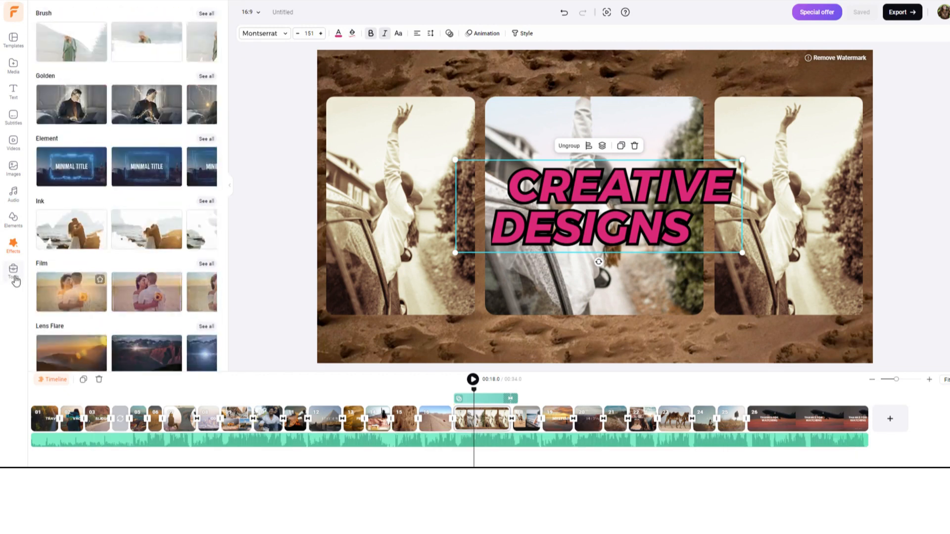
Generate an AI text-to-video draft from the prompt "make a video about some popular vacation destinations in the USA" with the Black Border subtitle style
left_click(14, 277)
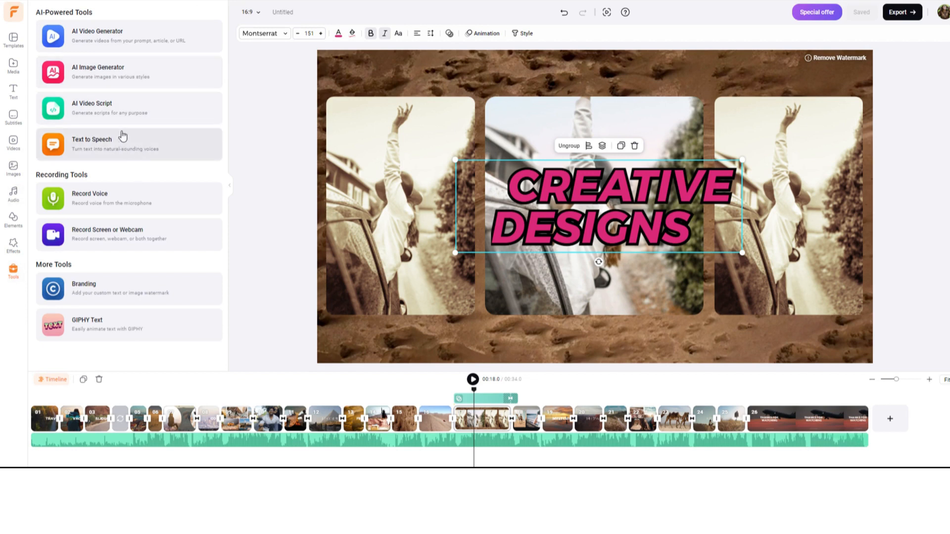
left_click(159, 40)
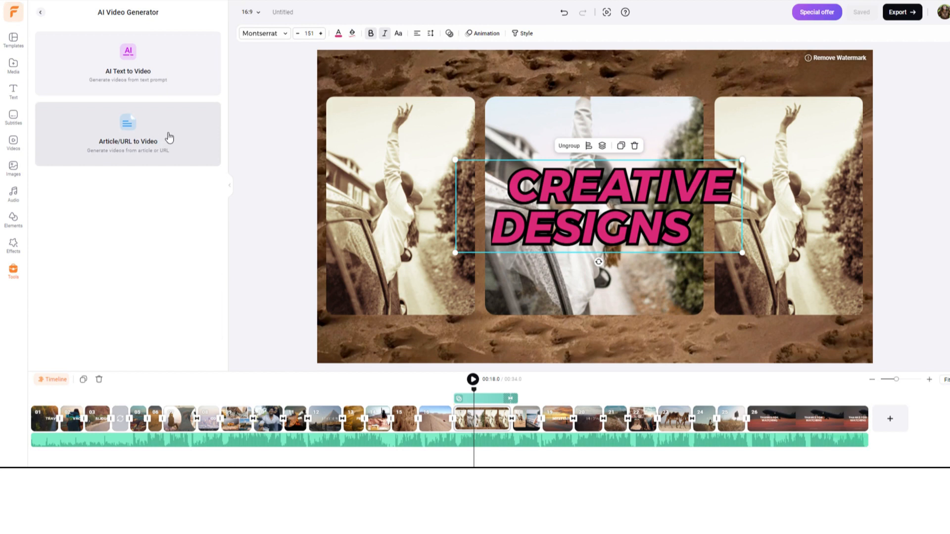
left_click(161, 60)
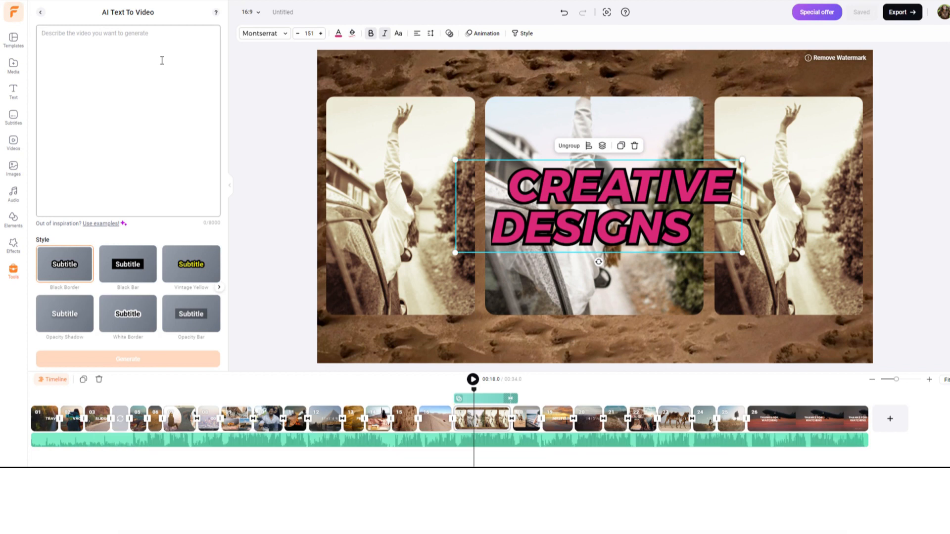
type("make a video about some popular vacation destinations in the USA")
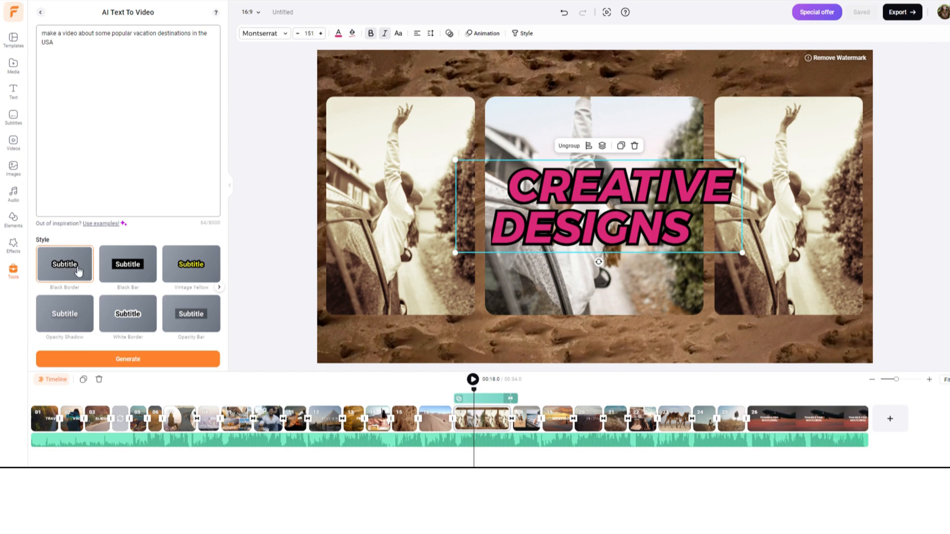
left_click(134, 360)
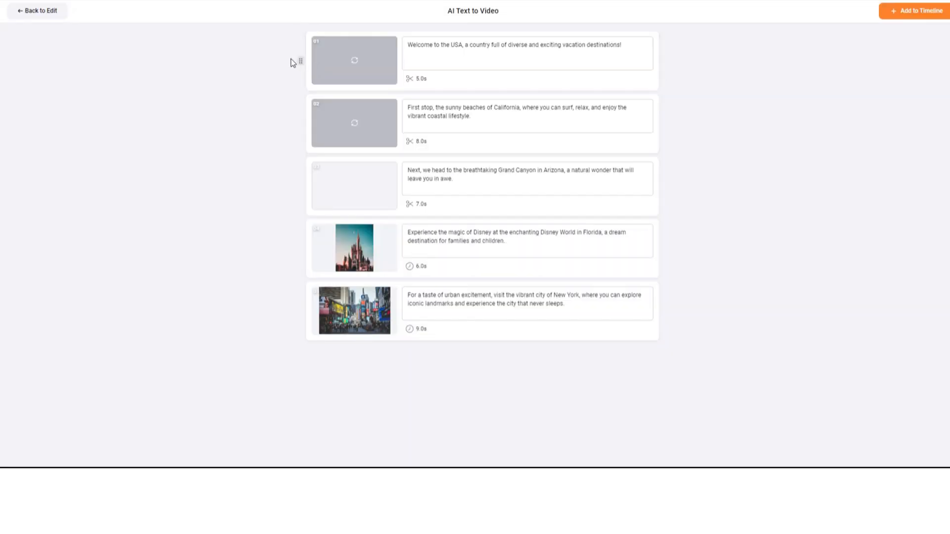
mouse_move(291, 59)
left_mouse_down()
mouse_move(292, 168)
mouse_move(297, 66)
left_mouse_up()
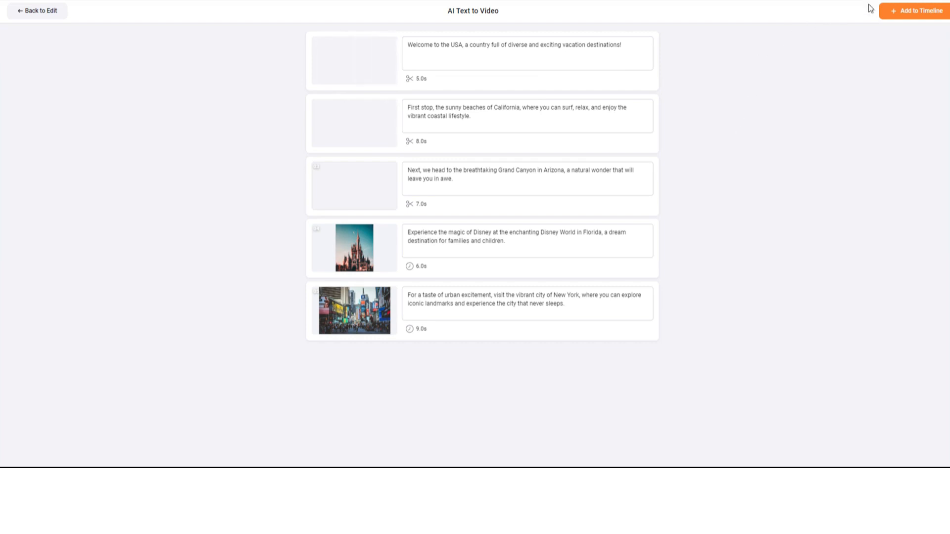
Add the generated AI scenes to the timeline with the Replace all option and skim through them up to the Disney scene
left_click(910, 15)
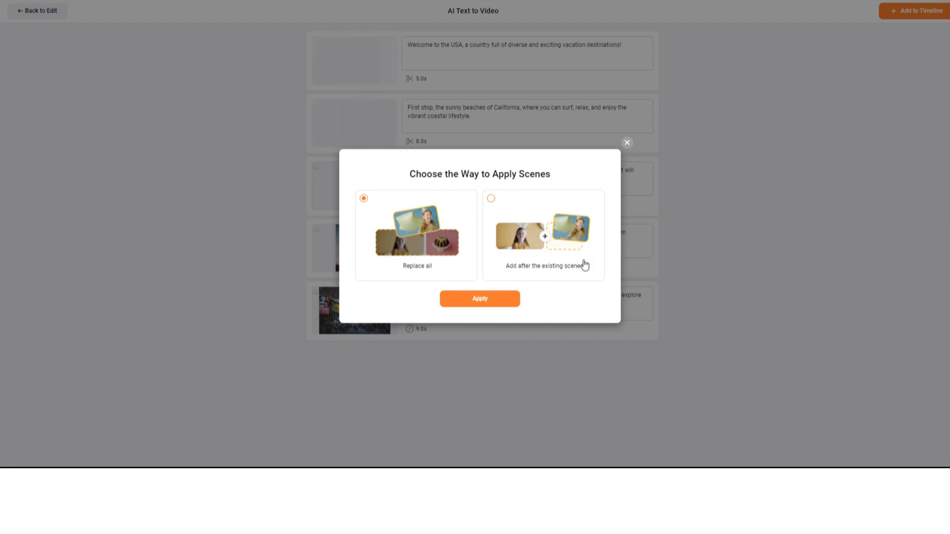
left_click(496, 302)
left_click_drag(140, 403, 585, 395)
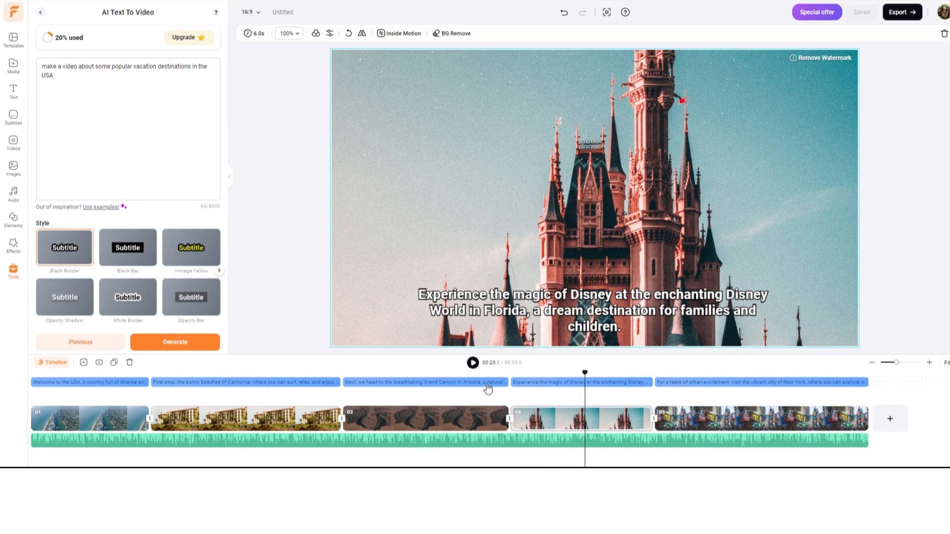
Search the stock videos for "person on beach" to find alternative footage for the California beaches scene
left_click(278, 417)
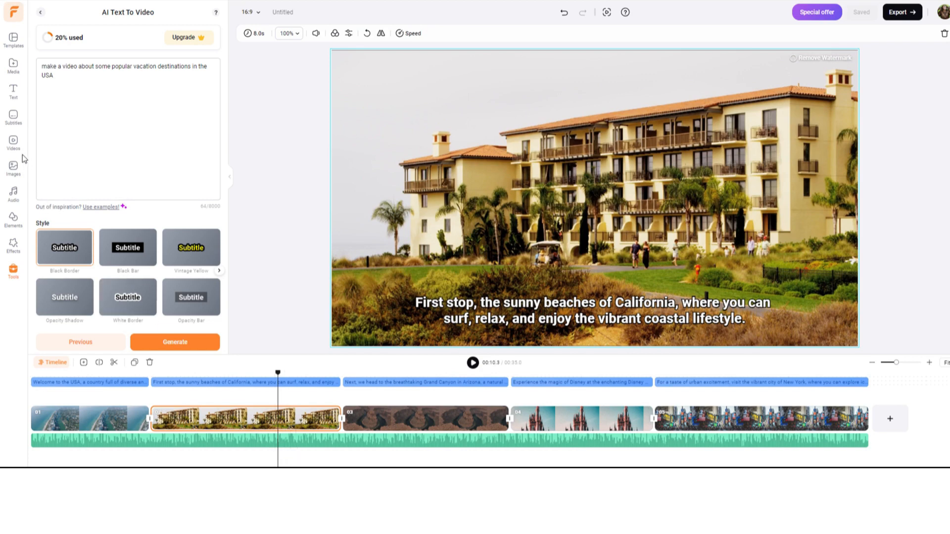
left_click(15, 142)
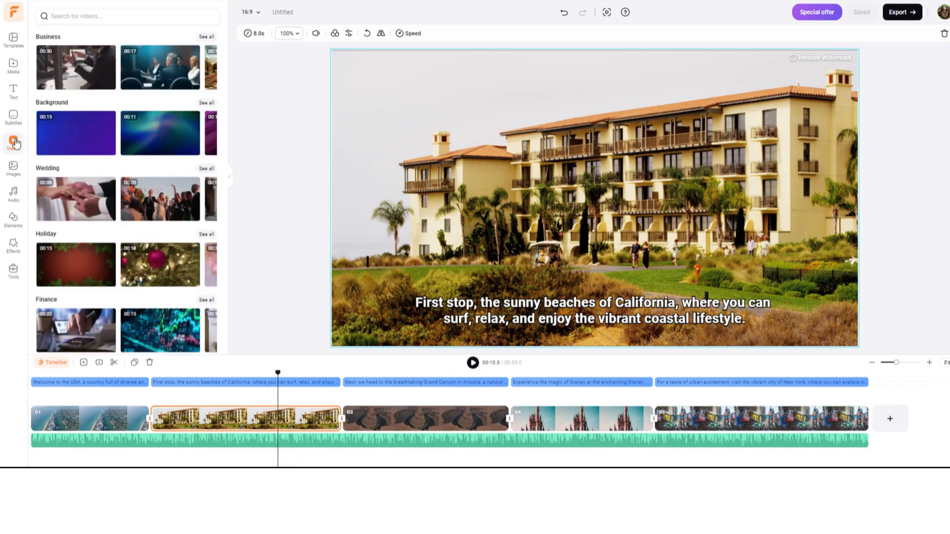
left_click(126, 14)
type("person on beach")
key("Return")
mouse_move(185, 158)
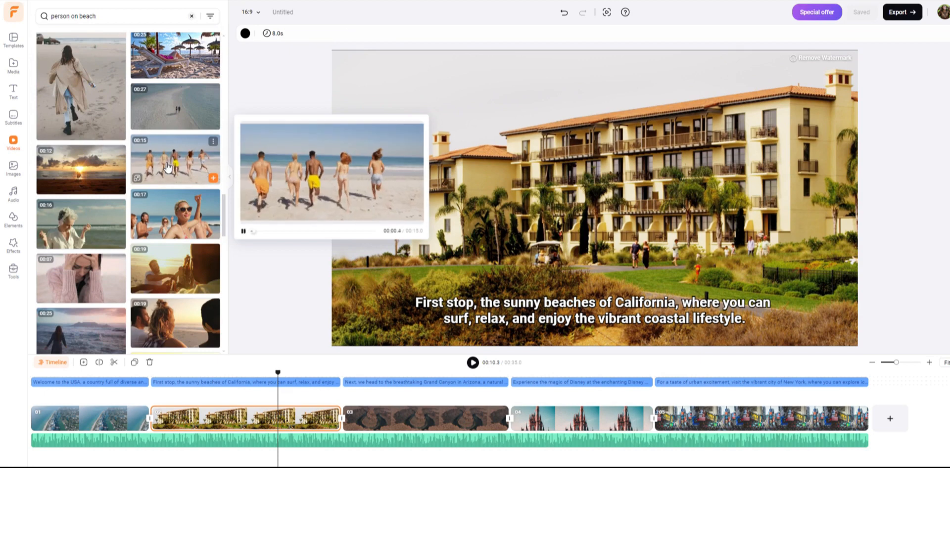
Try to place the 15-second clip of people running on the beach on the timeline between scenes 2 and 3
left_click_drag(368, 149, 341, 419)
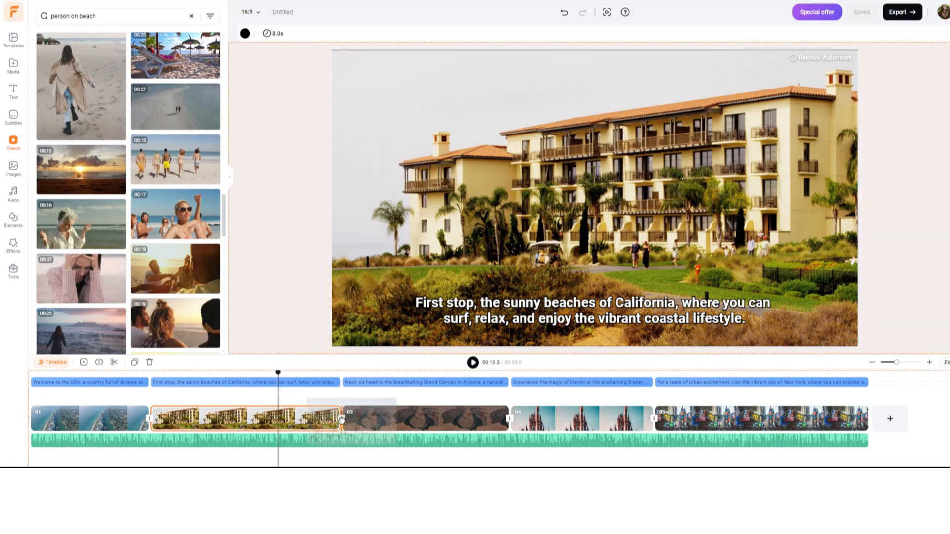
left_click_drag(342, 420, 342, 419)
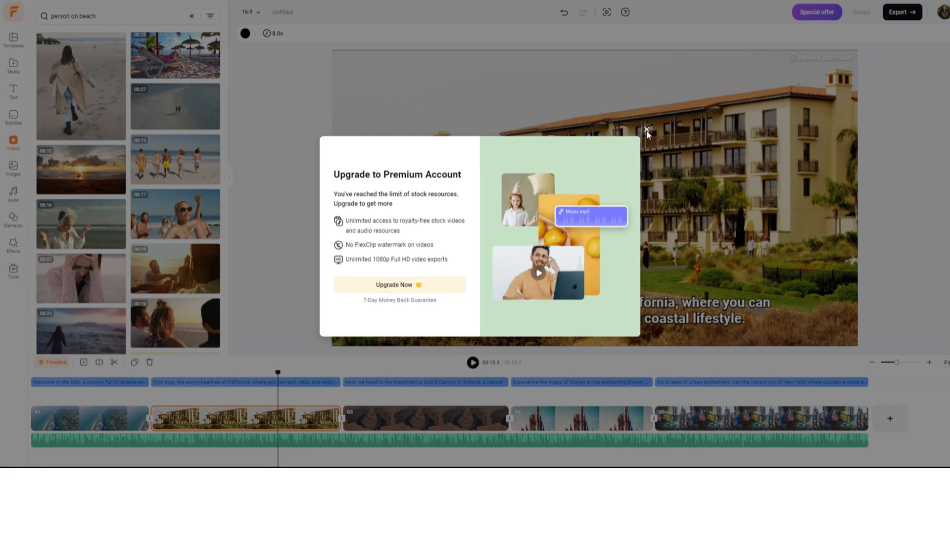
left_click(646, 130)
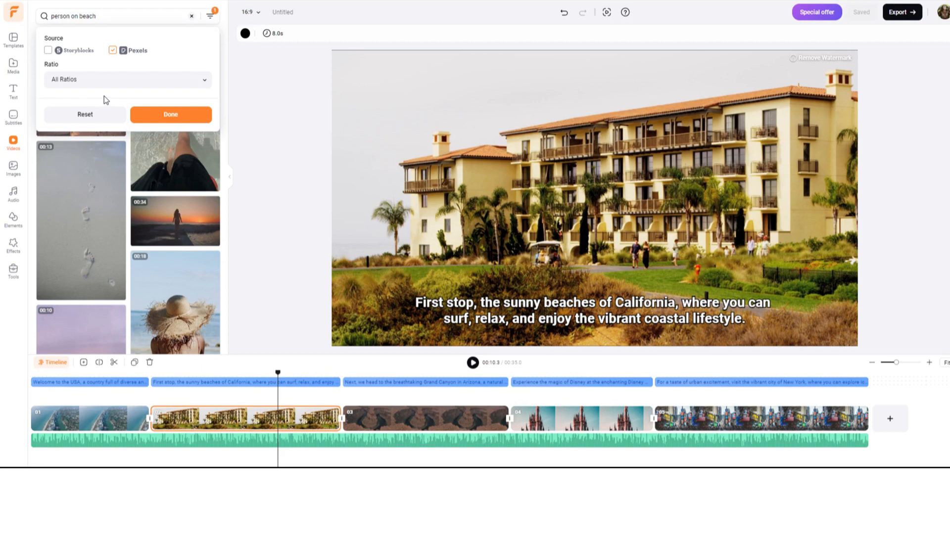
Limit the video results to Pexels and try to place the 34-second beach sunset clip between scenes 2 and 3
left_click(168, 115)
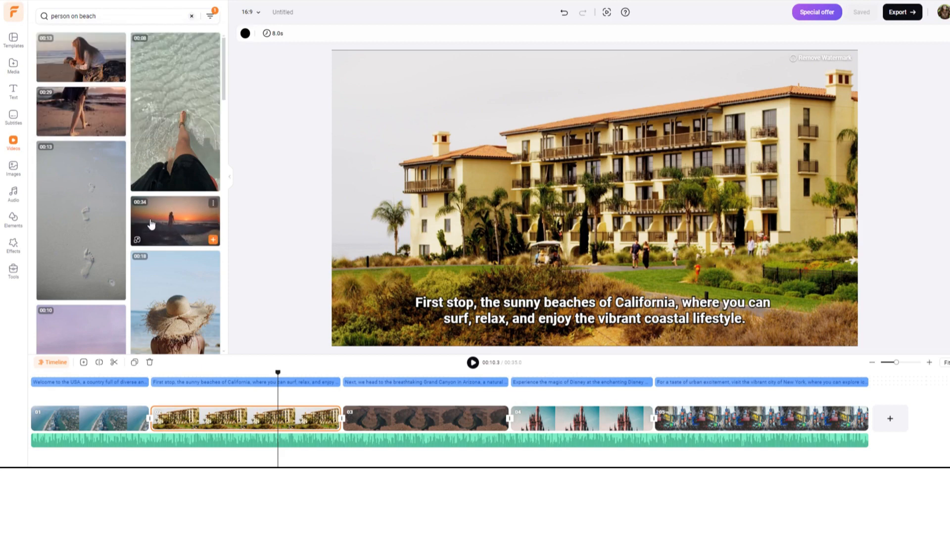
left_click_drag(151, 224, 344, 418)
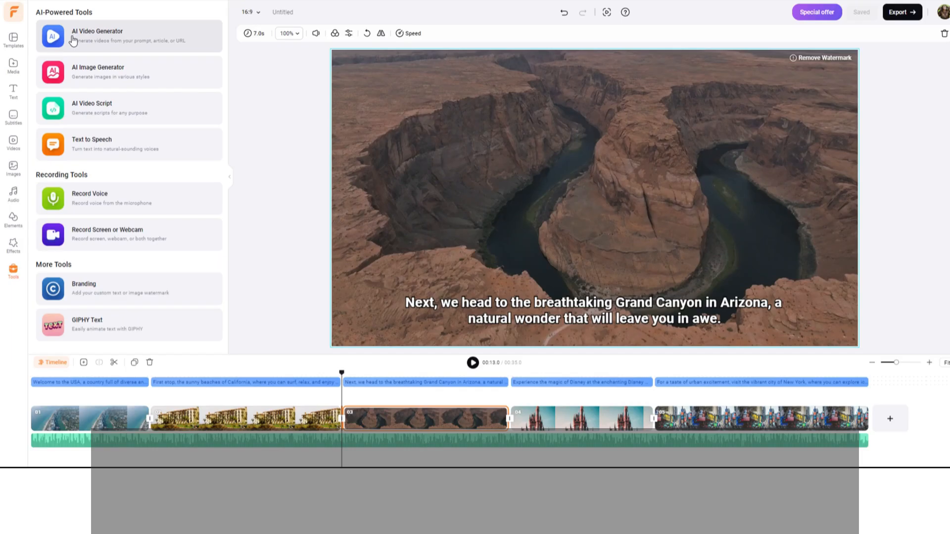
Generate AI images from the prompt "a beautiful woman standing on a sunny beach" in Double Exposure style at a 16:9 ratio
left_click(135, 76)
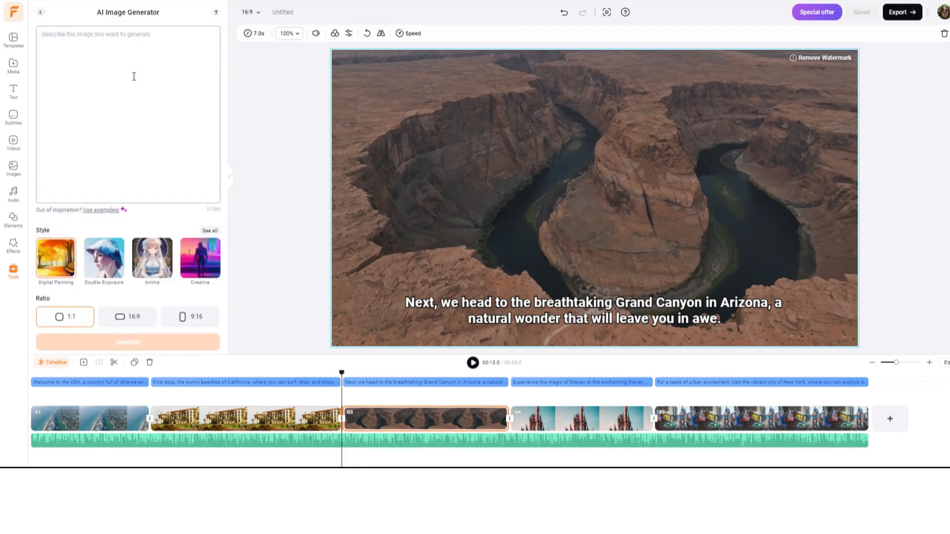
left_click(210, 231)
scroll(200, 184, "down", 1)
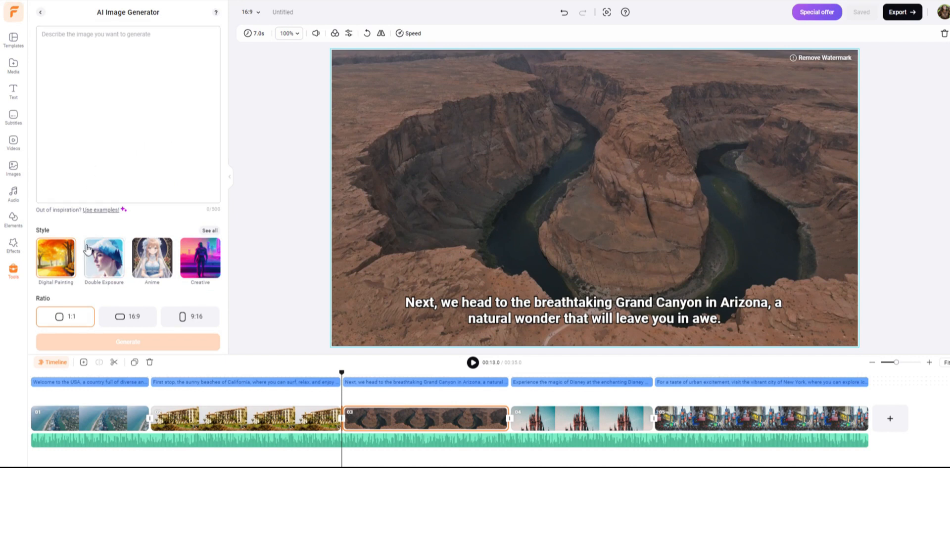
left_click(109, 256)
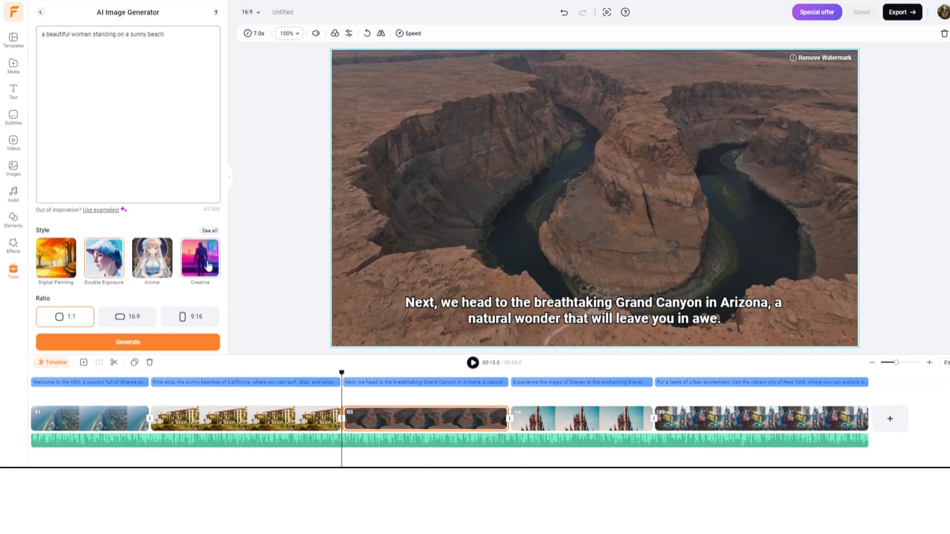
left_click(130, 321)
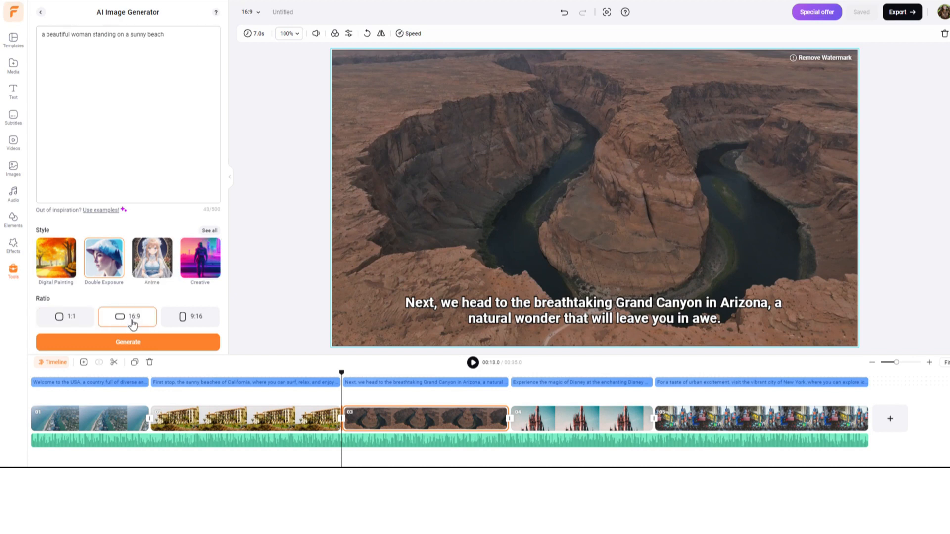
left_click(139, 345)
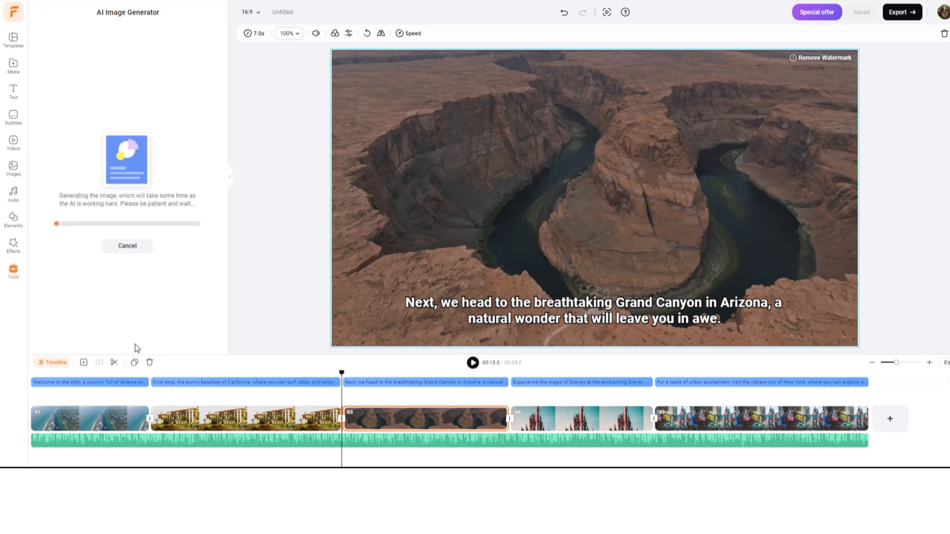
Preview both generated images and replace scene 2's footage with the one of the woman in a sun hat by the sea
left_click_drag(128, 144, 335, 182)
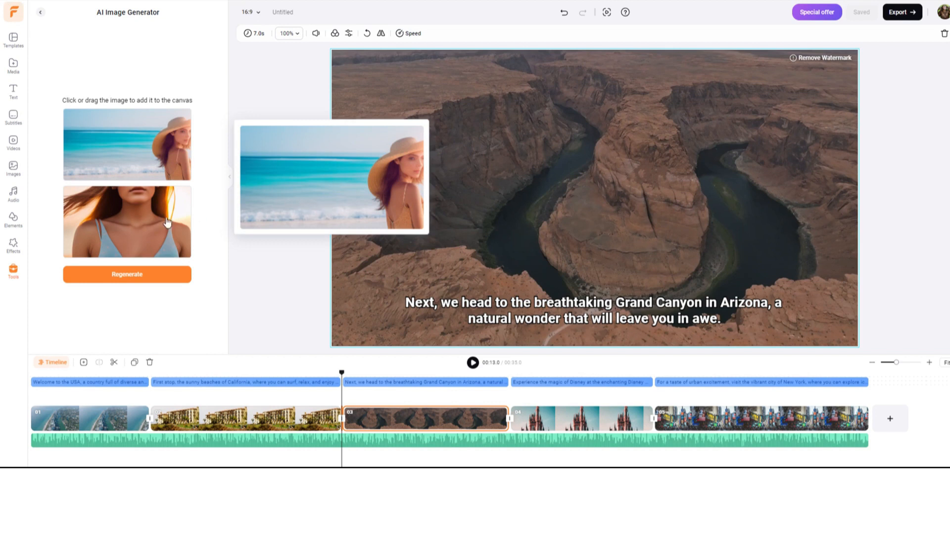
mouse_move(136, 230)
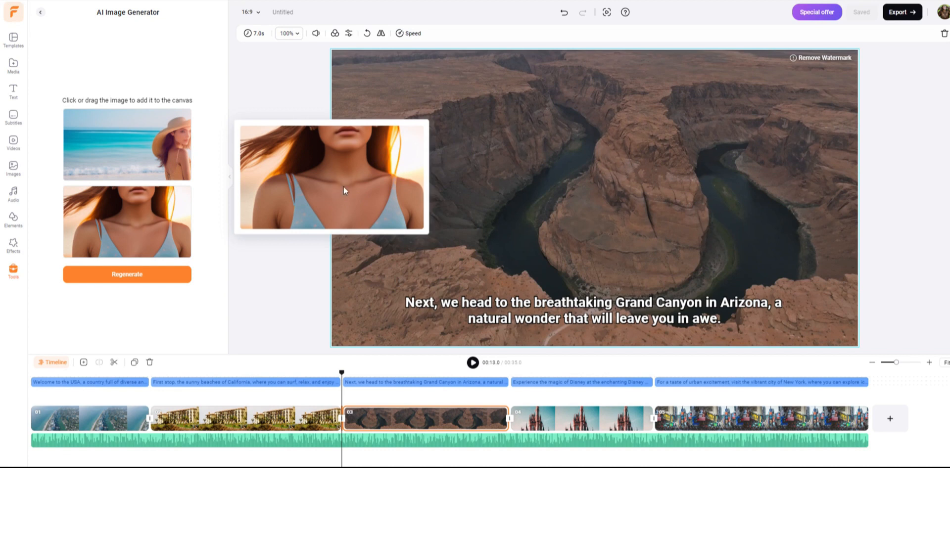
mouse_move(131, 154)
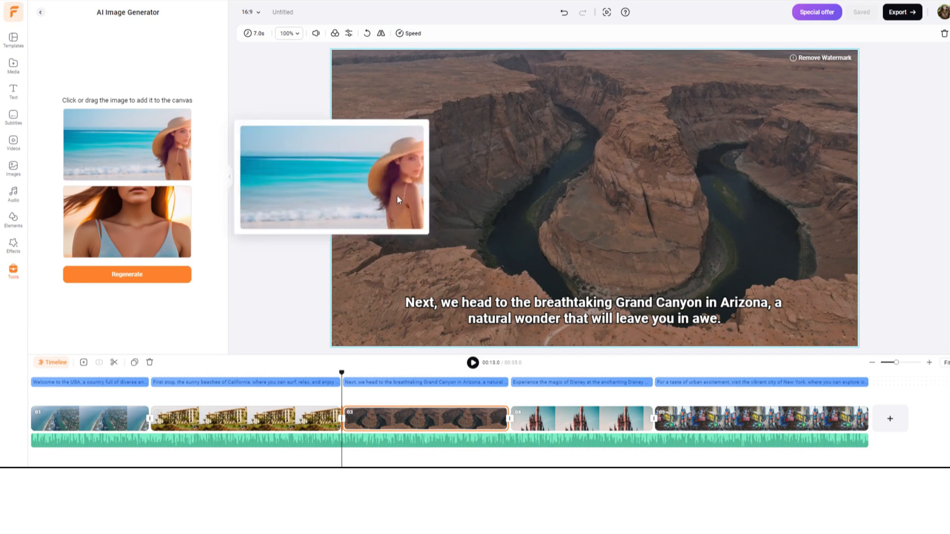
left_click(140, 148)
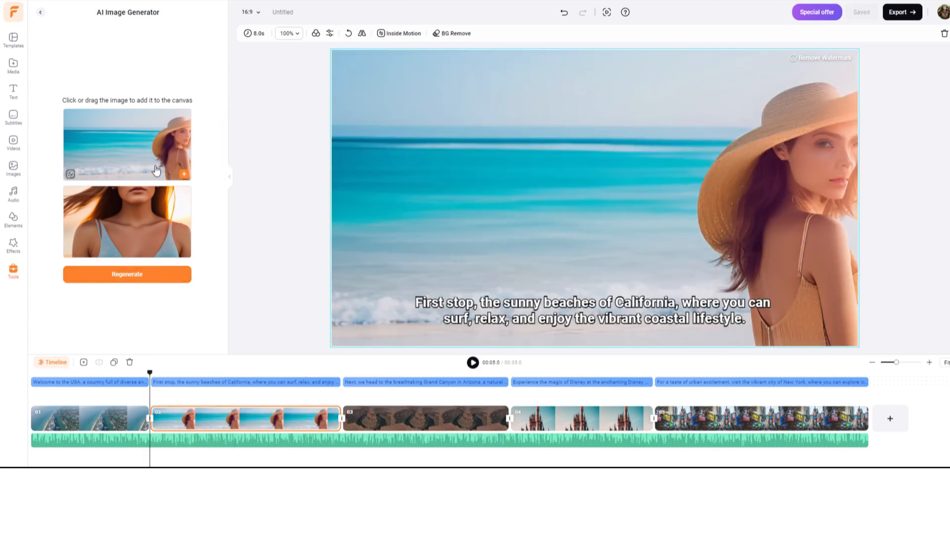
Add the second generated image, the close-up of the woman in a blue top, as a new scene after scene 2
mouse_move(170, 248)
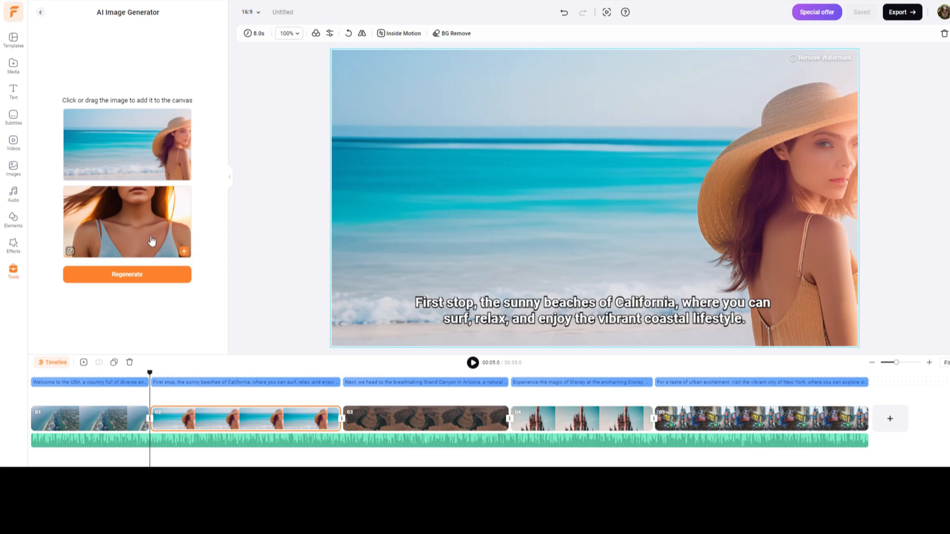
left_click(183, 254)
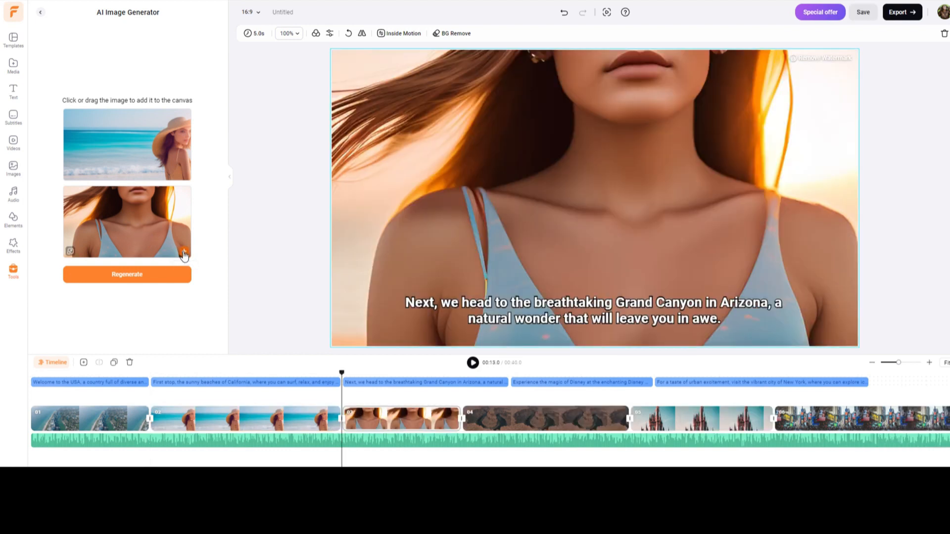
left_click(451, 428)
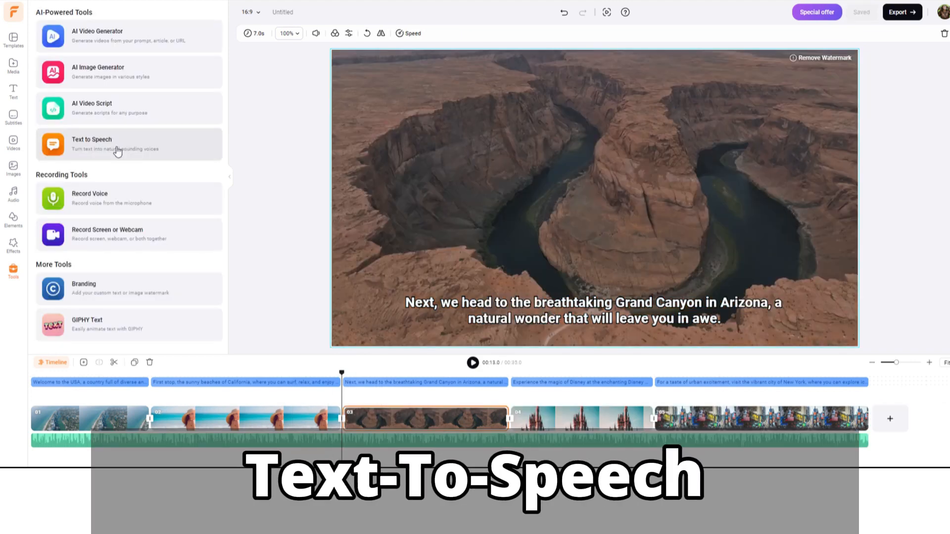
Open the Text to Speech tool and look through its languages, keeping English (United States)
left_click(117, 151)
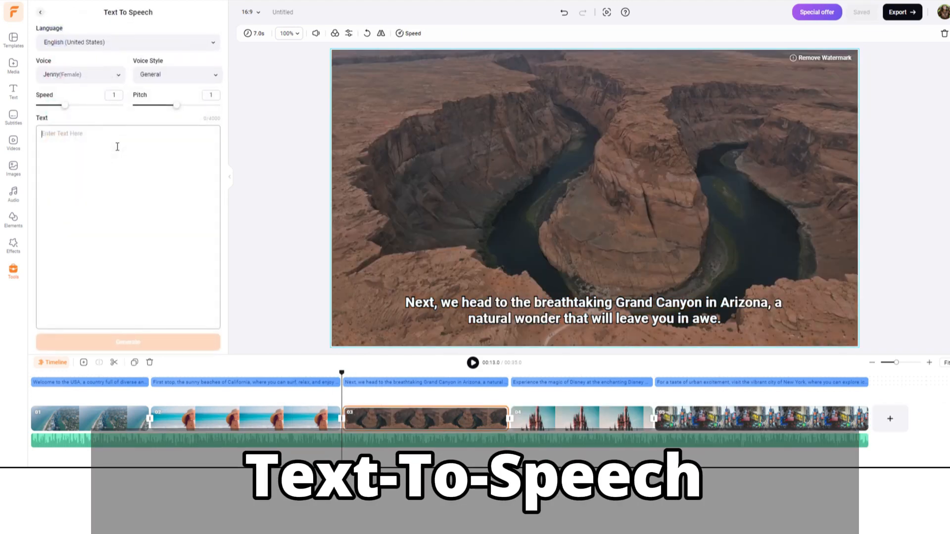
left_click(183, 47)
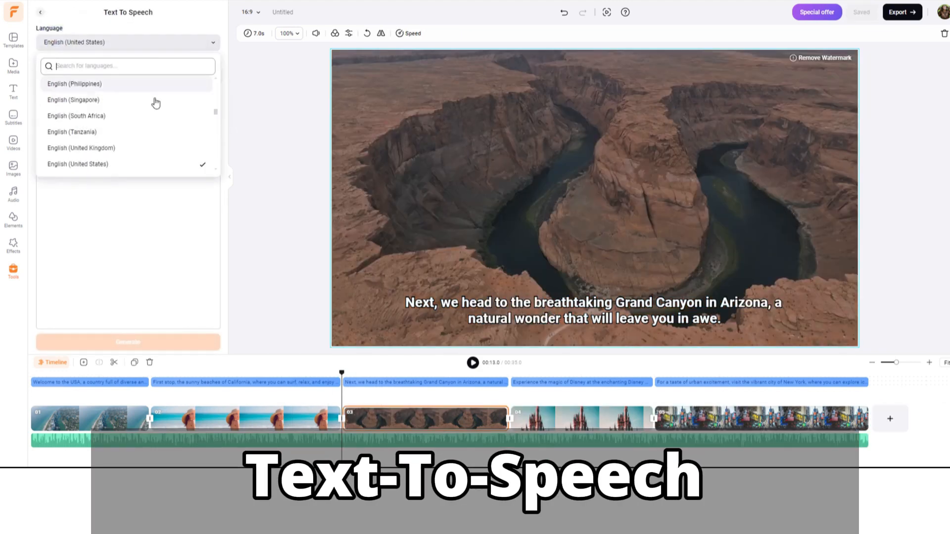
left_click(148, 45)
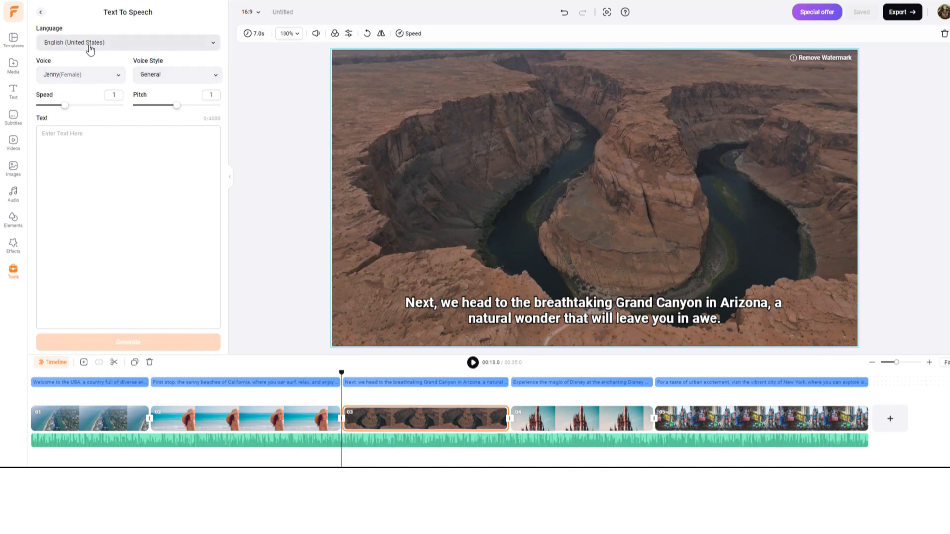
Listen to samples of the English (United States) voices, including Jenny, Emma, Brian, Jane, Jason, Brandon, Jenny Multilingual, Steffan and Jacob
left_click(117, 79)
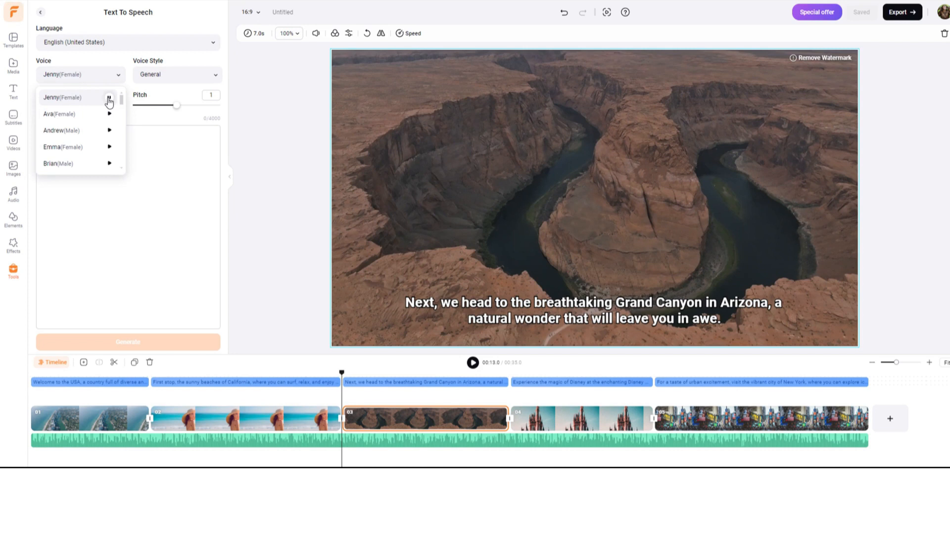
left_click(109, 147)
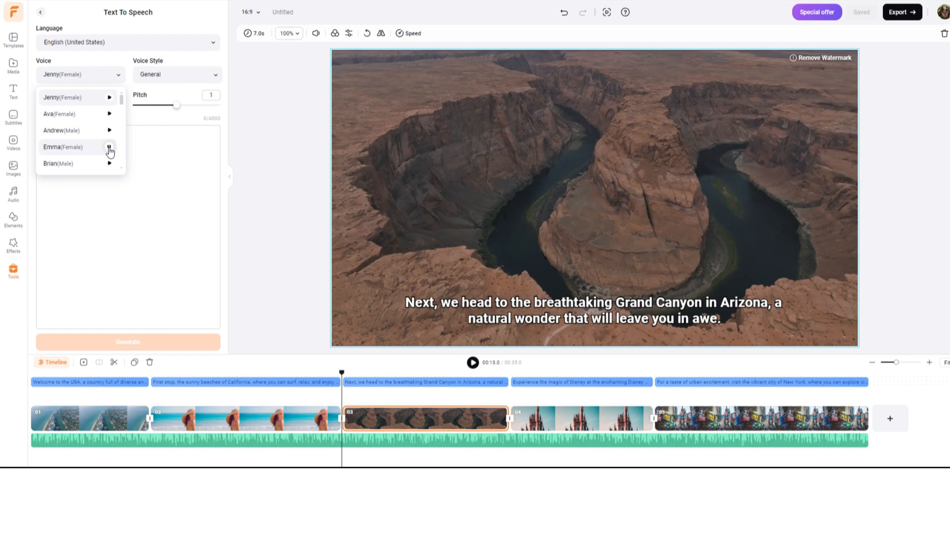
left_click(109, 163)
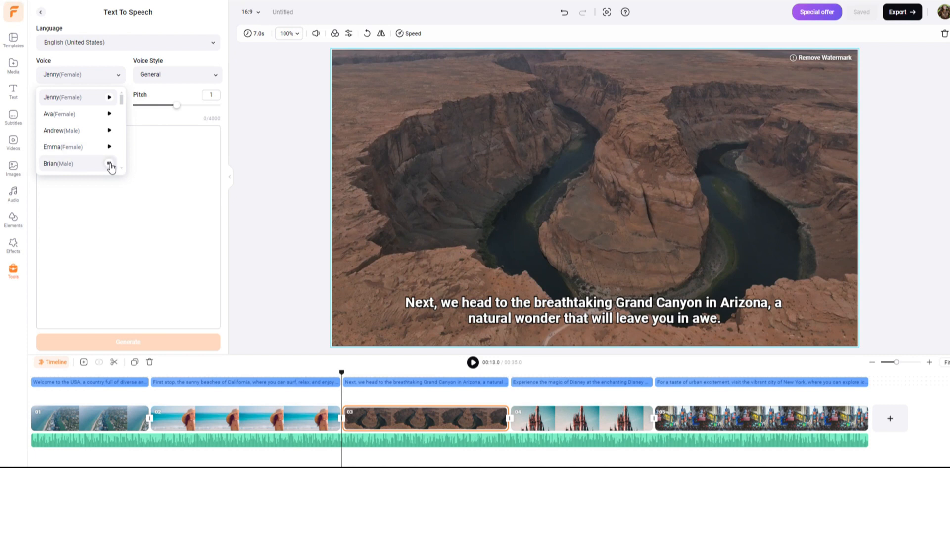
scroll(110, 148, "down", 3)
left_click(110, 129)
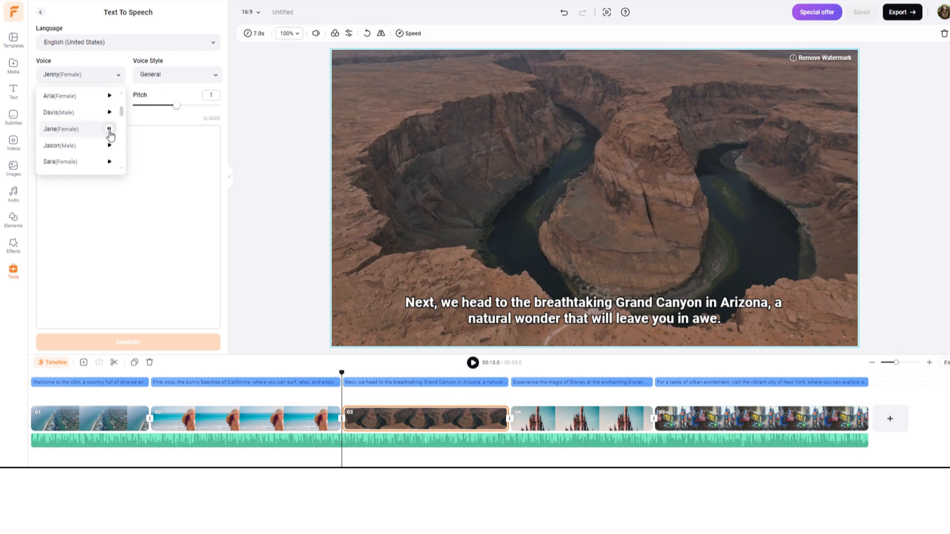
left_click(109, 145)
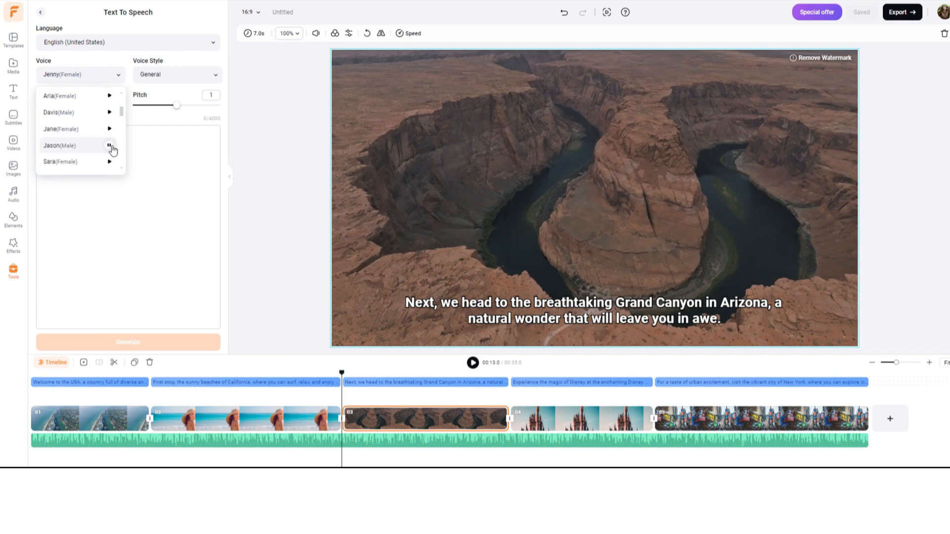
scroll(110, 148, "down", 3)
left_click(109, 110)
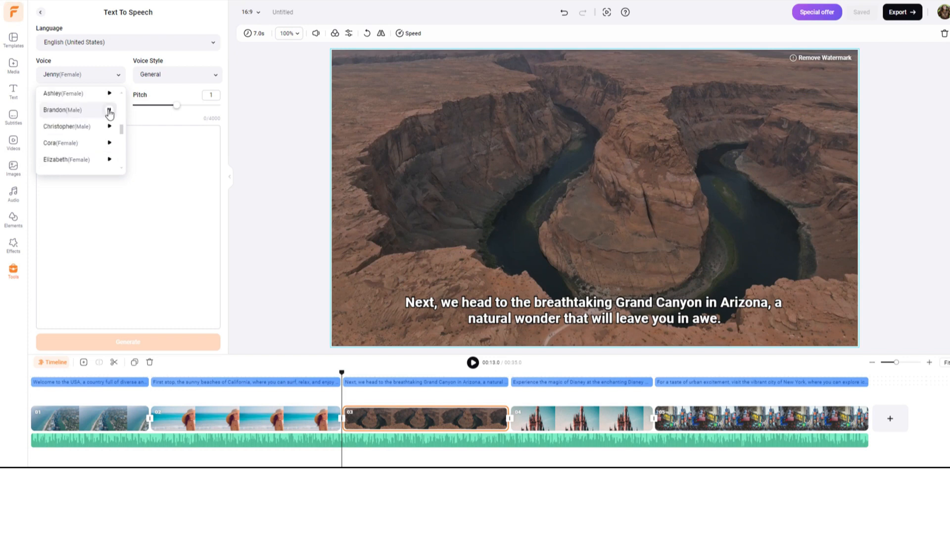
scroll(109, 113, "down", 2)
left_click(109, 126)
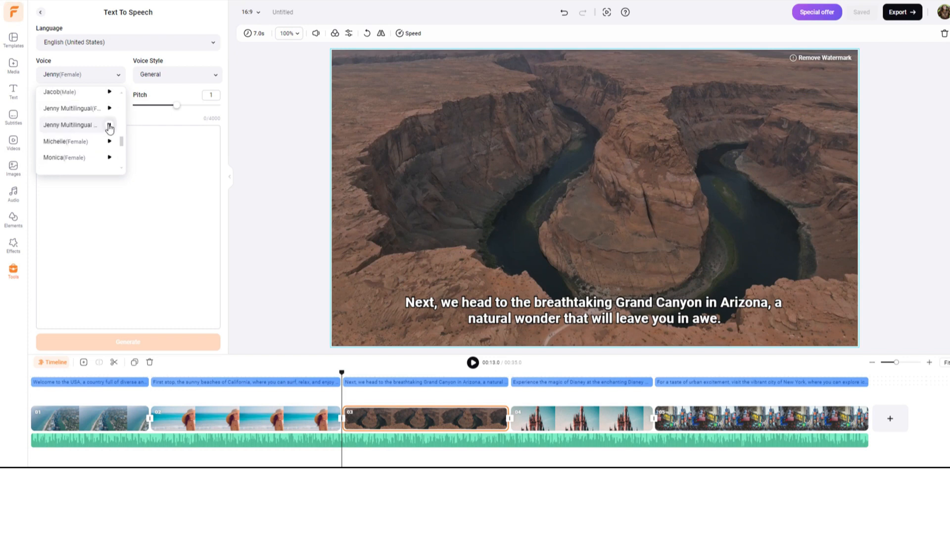
scroll(109, 127, "down", 3)
left_click(109, 107)
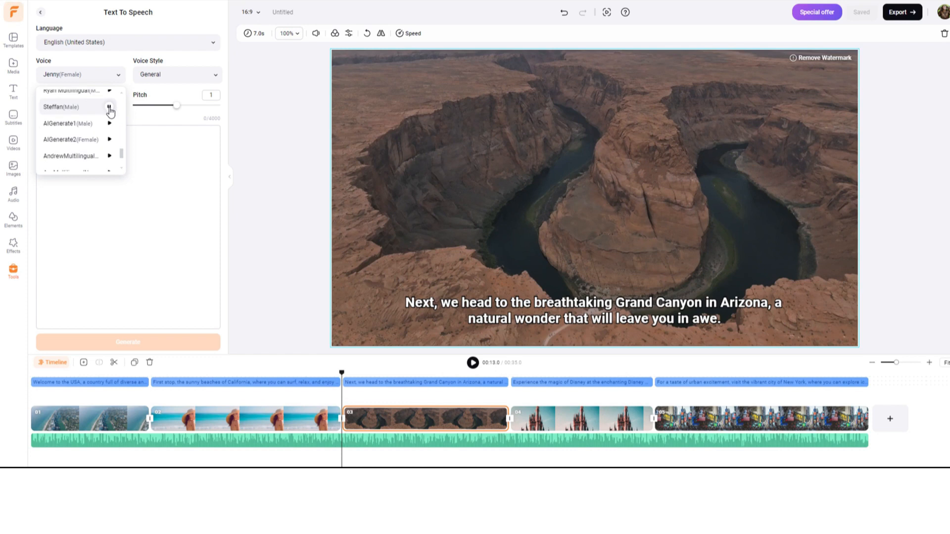
scroll(109, 133, "up", 3)
left_click(109, 134)
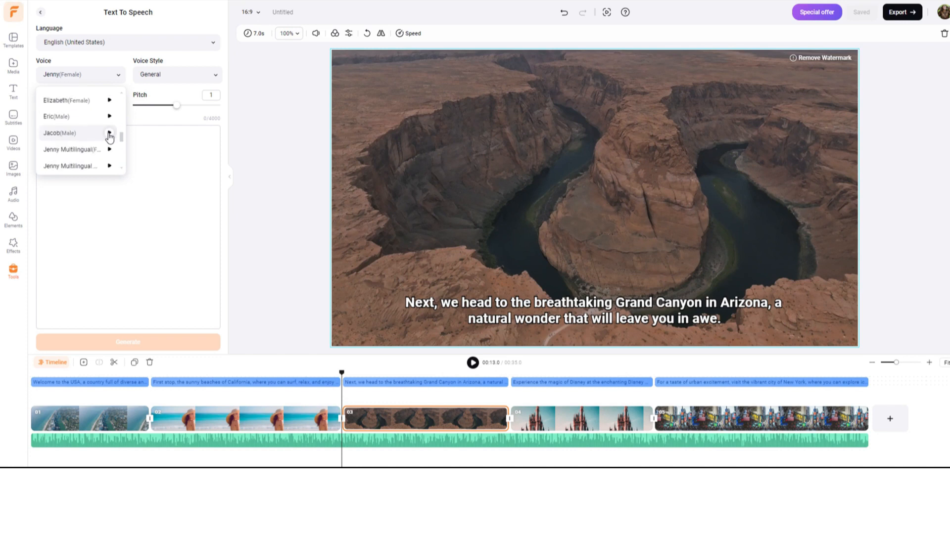
scroll(109, 137, "up", 3)
left_click(109, 155)
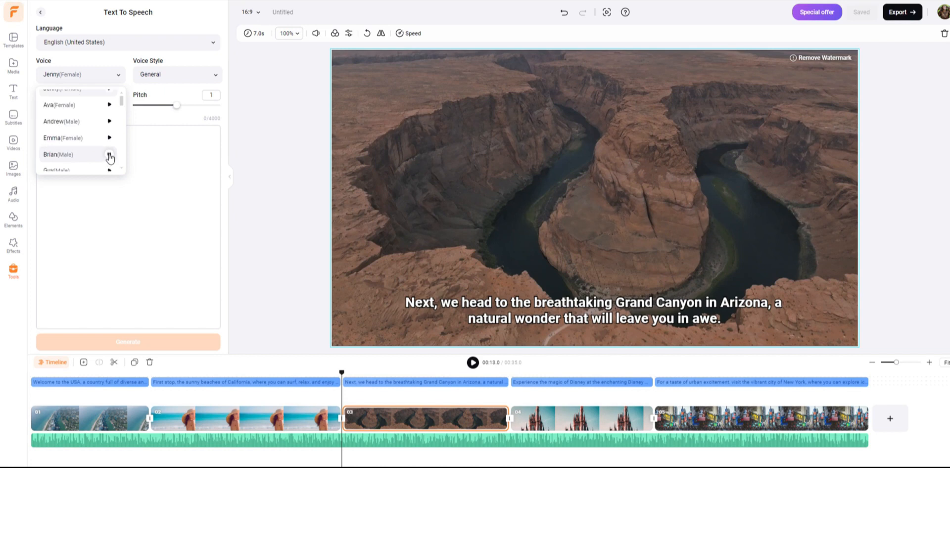
Pick the Brian voice, check its available voice styles and switch the voice to Guy
left_click(101, 155)
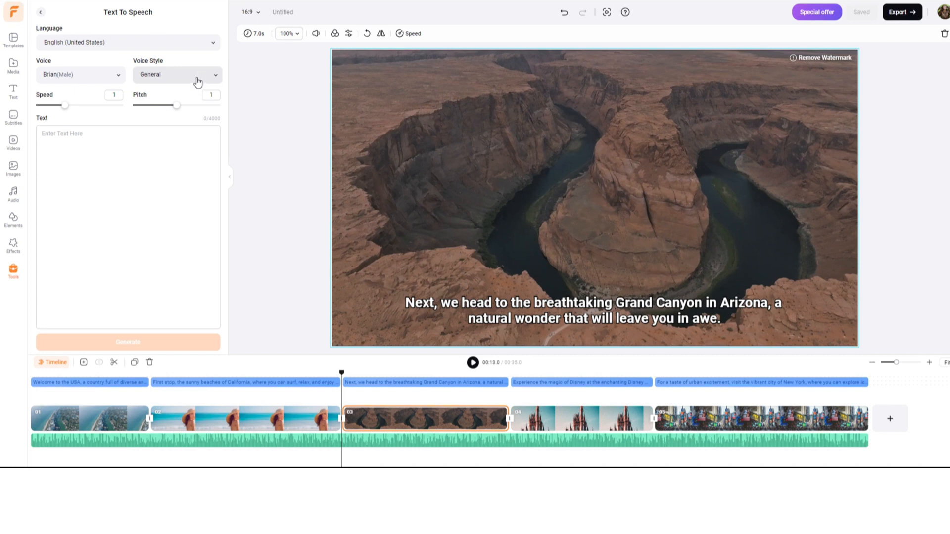
left_click(197, 81)
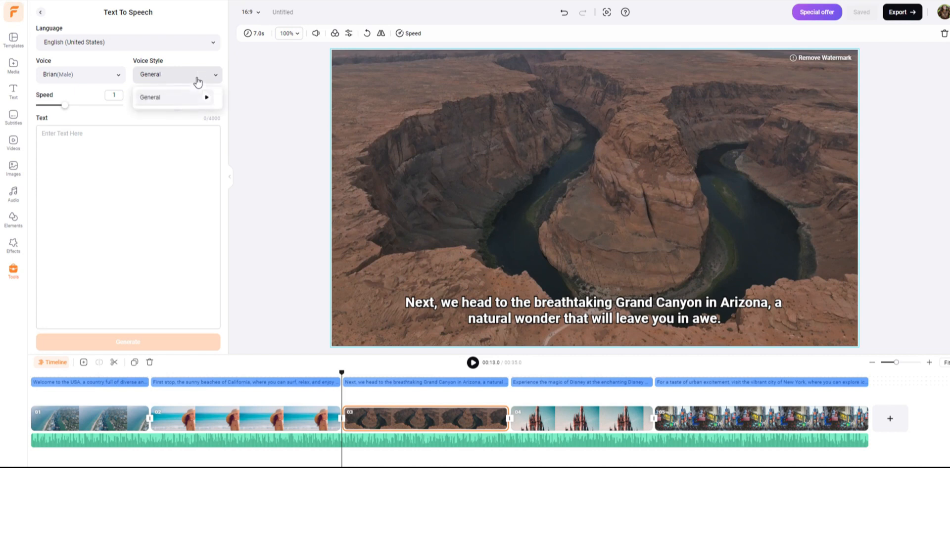
left_click(119, 77)
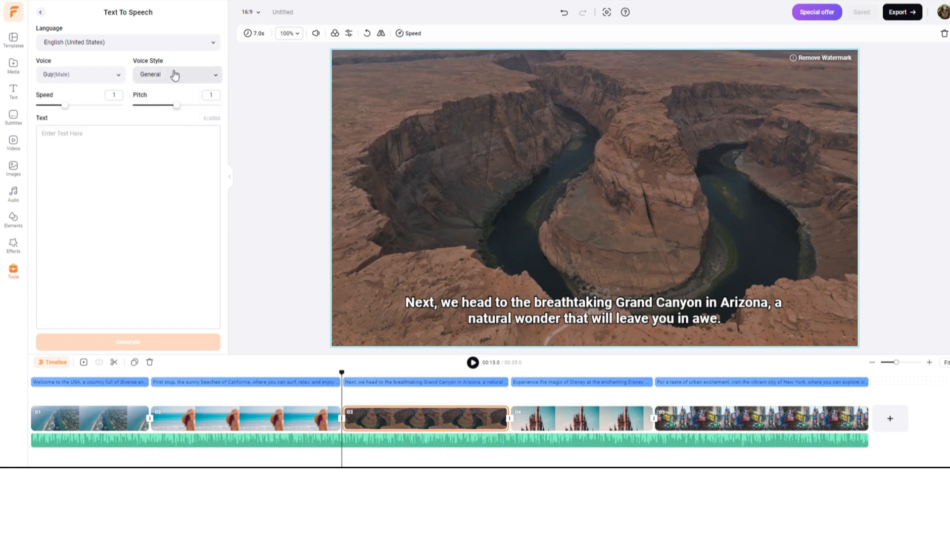
Look through the Guy voice's styles, sampling Unfriendly, and try the pitch at 0.7
left_click(117, 78)
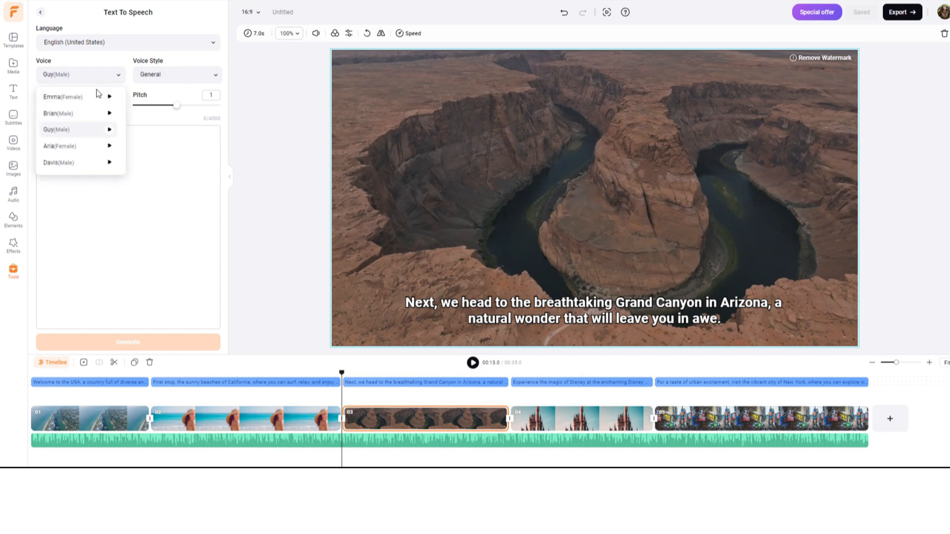
left_click(193, 71)
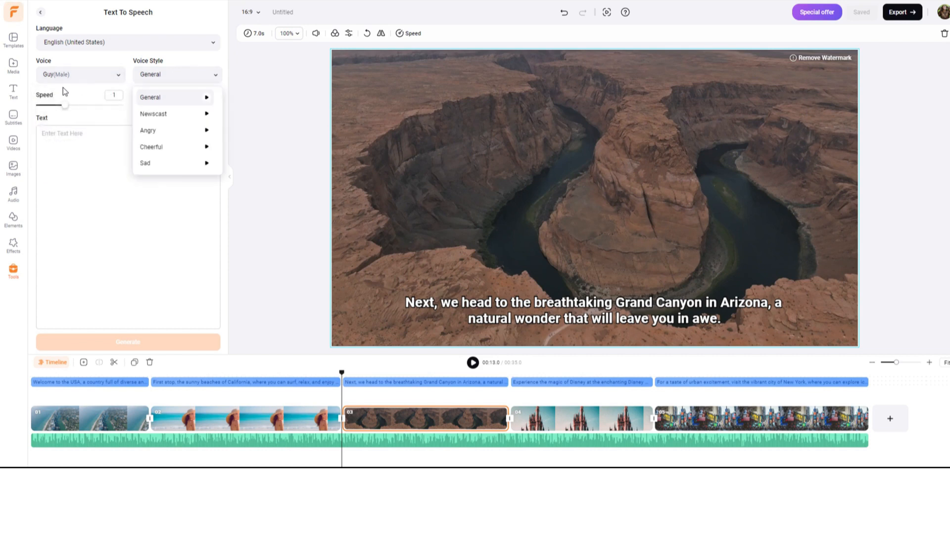
scroll(179, 140, "down", 1)
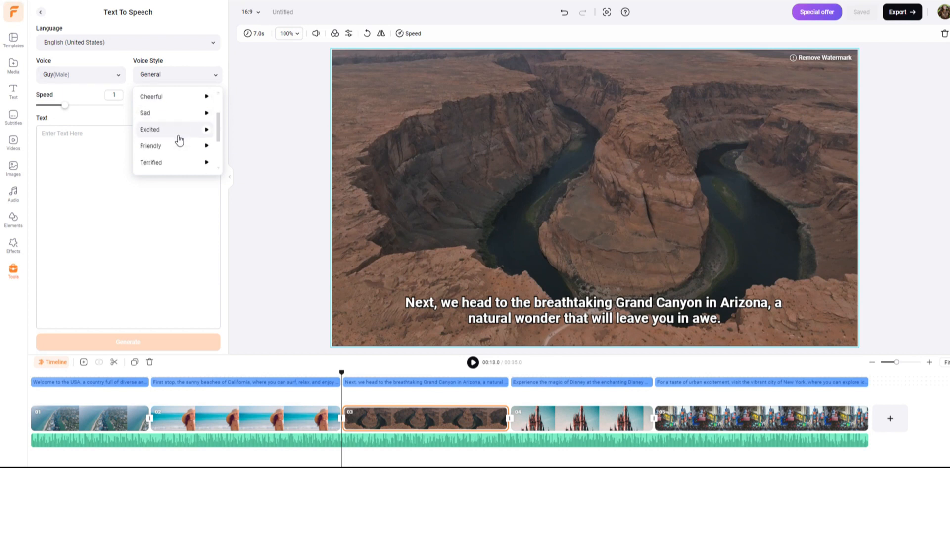
scroll(179, 141, "down", 2)
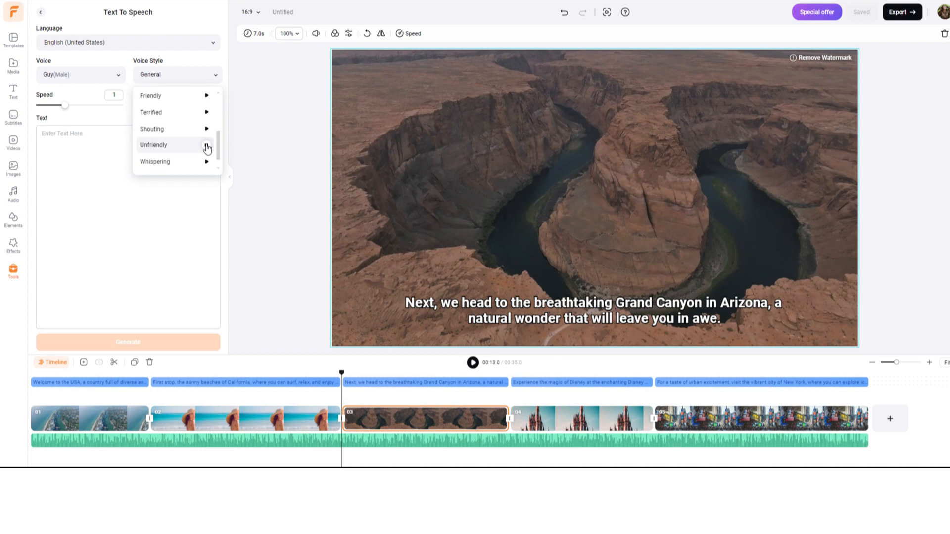
scroll(206, 148, "down", 1)
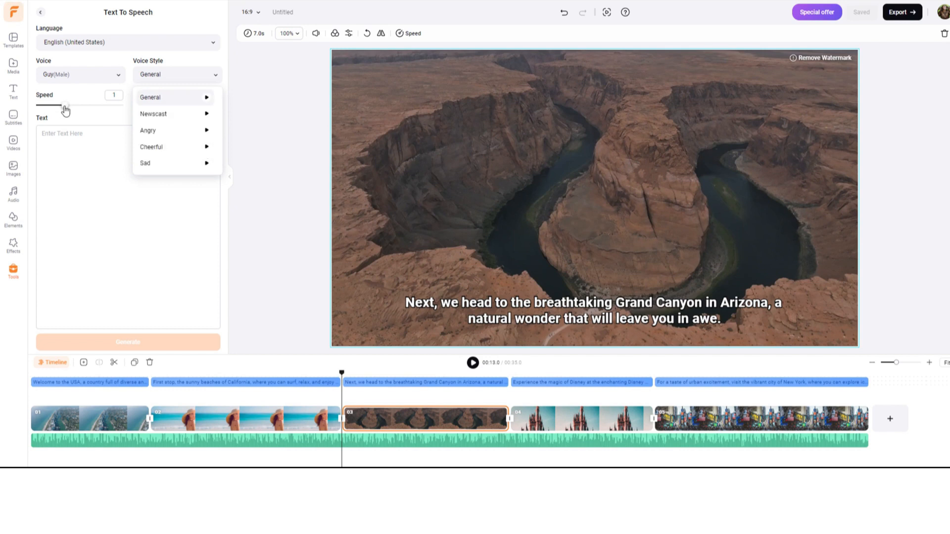
left_click_drag(66, 110, 66, 111)
left_click_drag(176, 106, 165, 111)
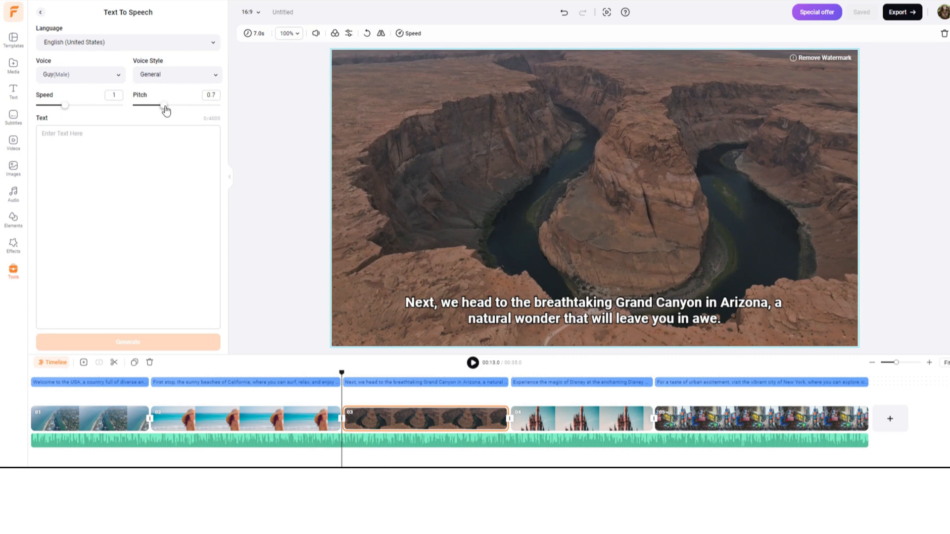
Generate a voiceover from the existing subtitles with the Guy voice in General style and play back the opening scenes
left_click(101, 384)
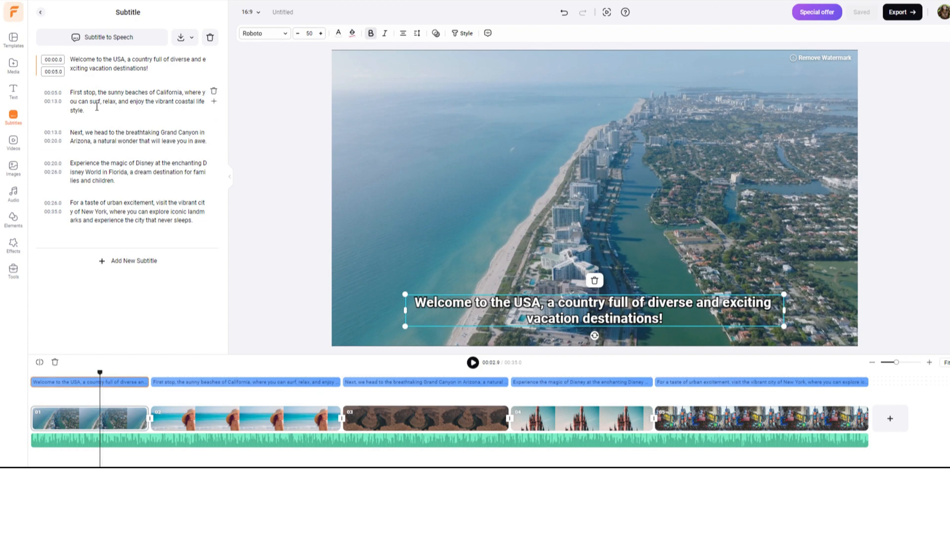
left_click(123, 44)
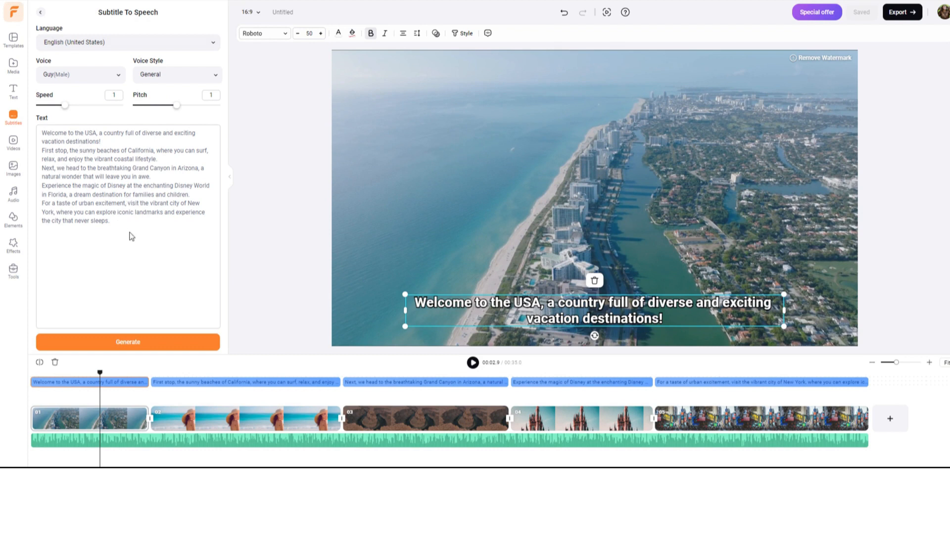
left_click(133, 345)
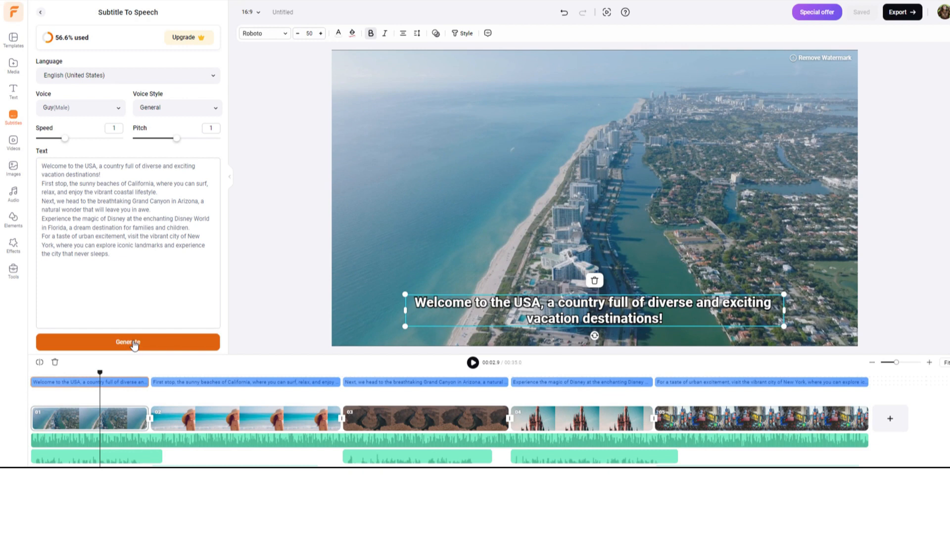
left_click(473, 363)
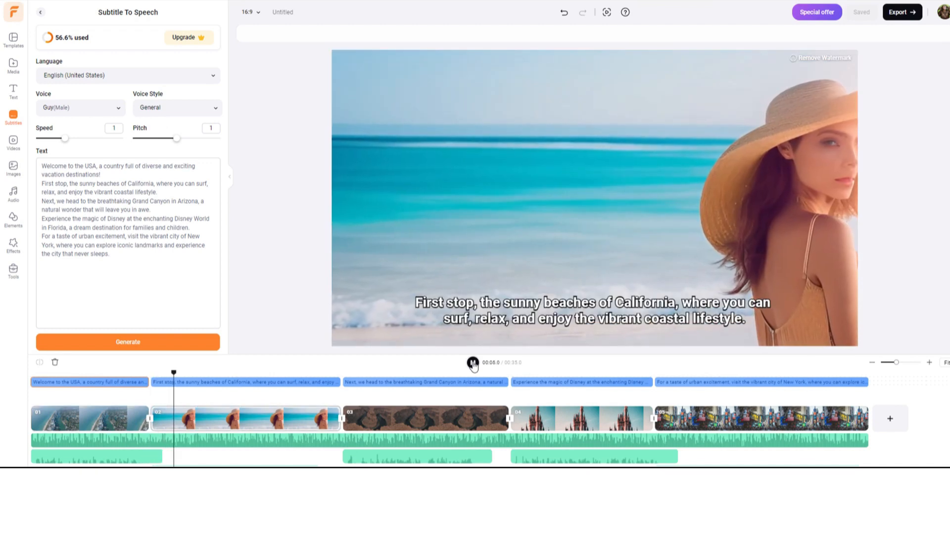
left_click(473, 363)
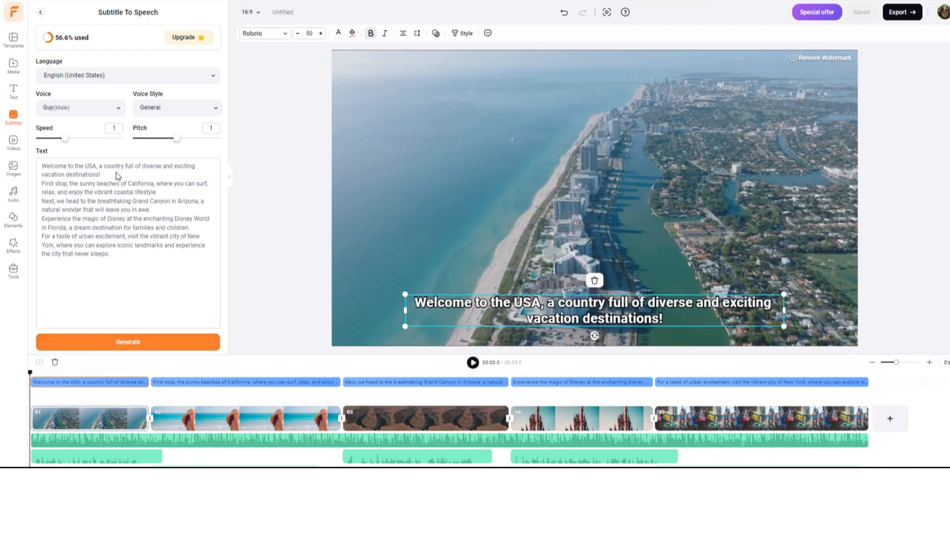
Try to regenerate the subtitle voiceover with the Guy voice in the Excited style
left_click(212, 110)
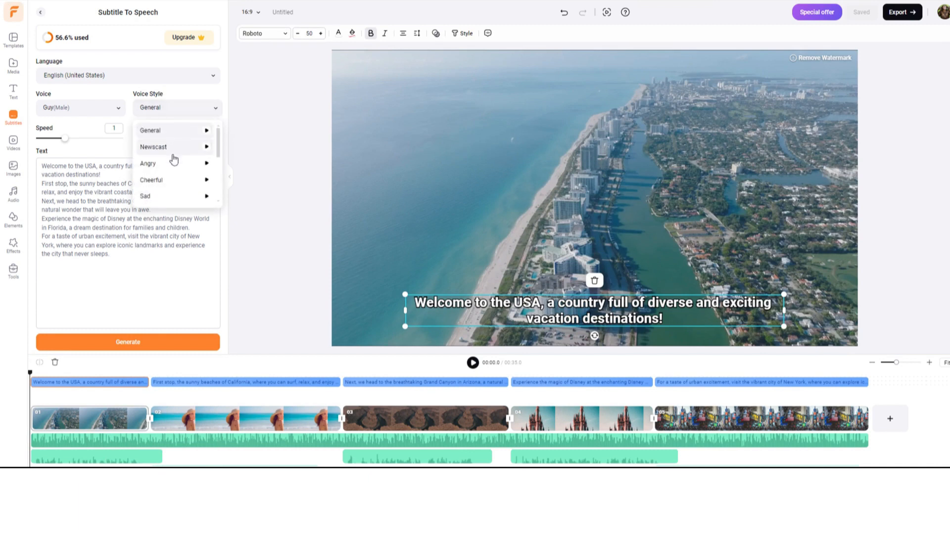
left_click(170, 181)
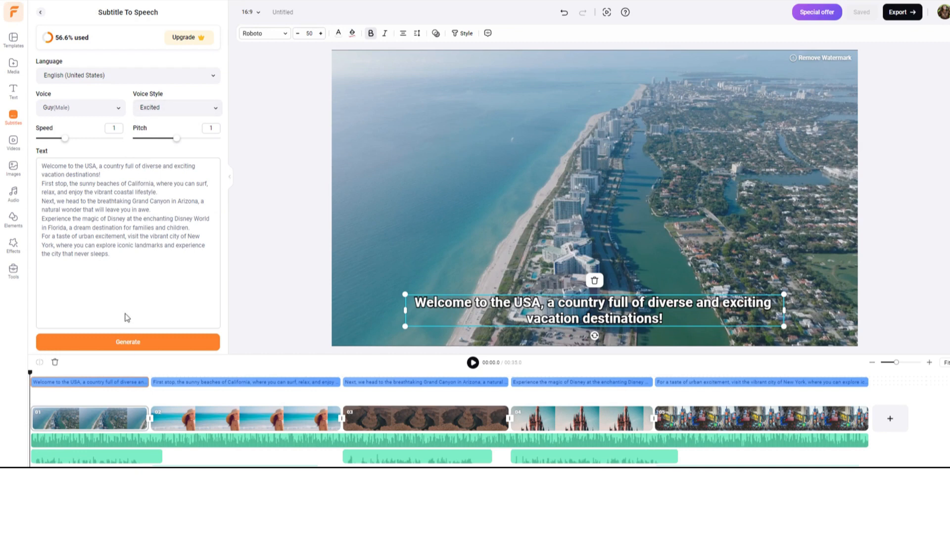
left_click(129, 343)
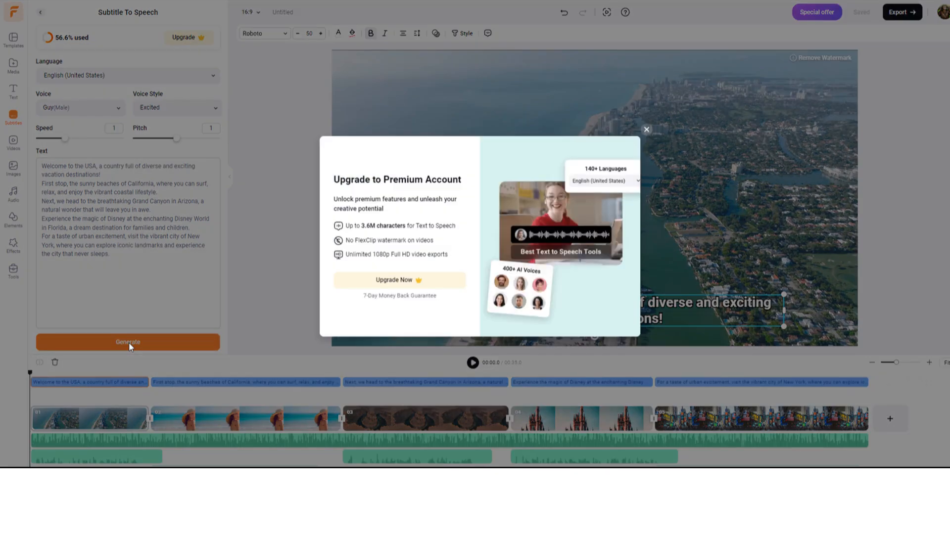
Generate a Short AI video script from the example prompt about an Iceland travel guru's top 10 places guide
left_click(152, 304)
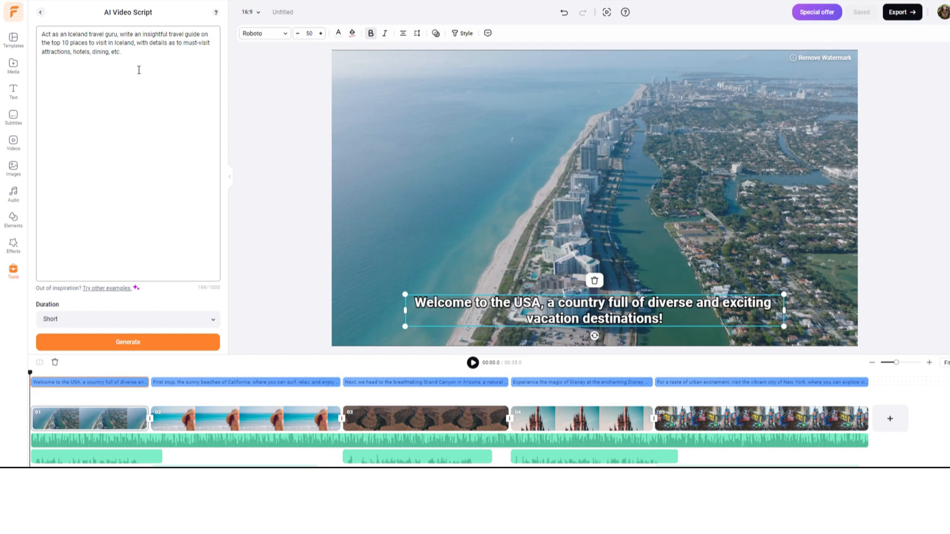
left_click(130, 325)
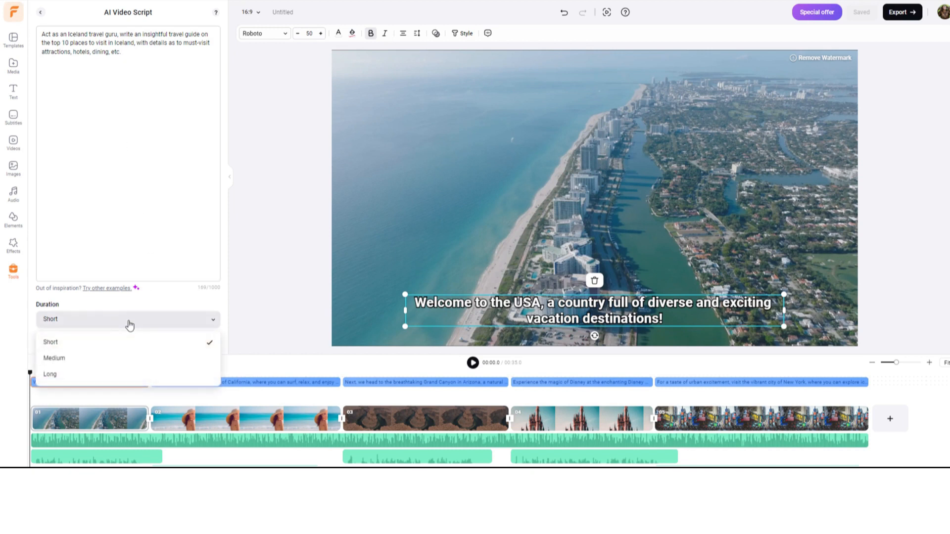
left_click(129, 324)
left_click(129, 324)
left_click(129, 324)
left_click(123, 350)
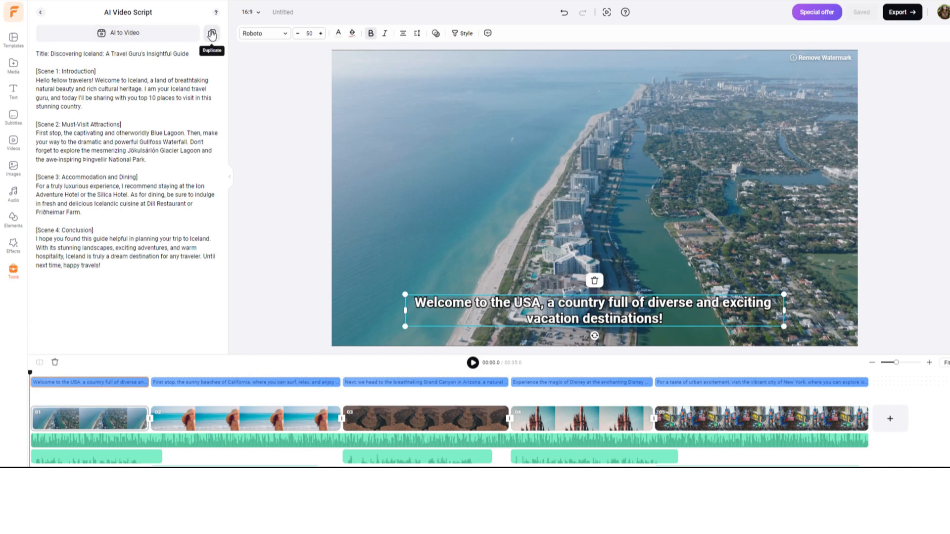
Convert the Iceland script into a video and add it to the timeline, replacing all existing scenes
left_click(125, 33)
left_click(123, 341)
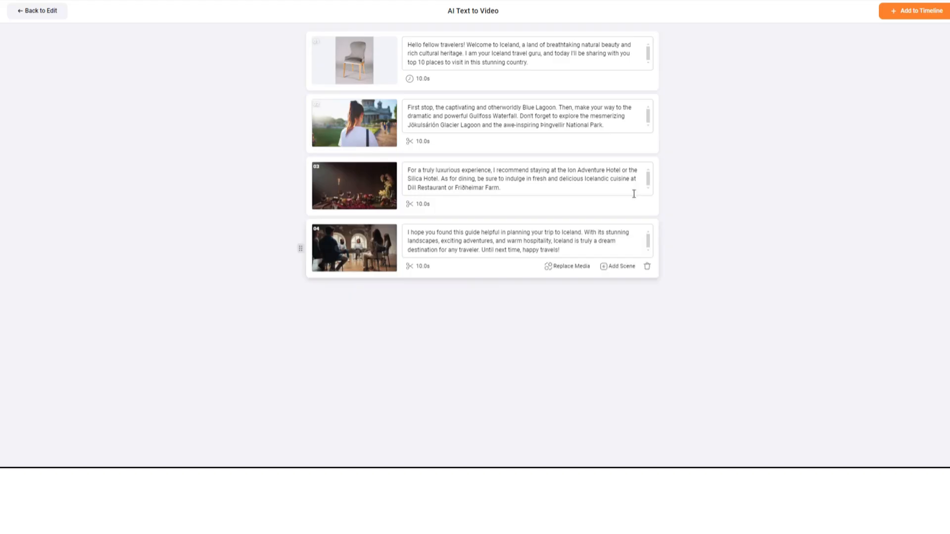
left_click(914, 10)
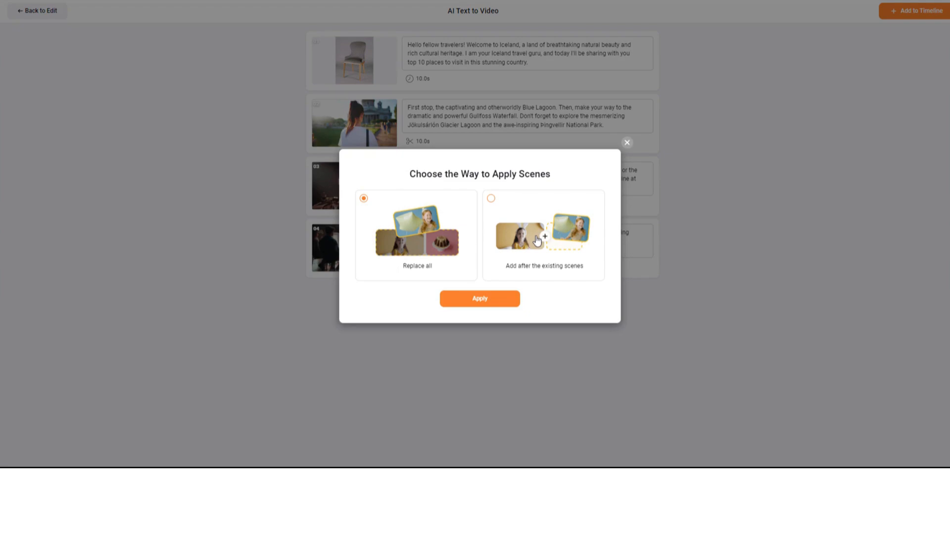
left_click(500, 301)
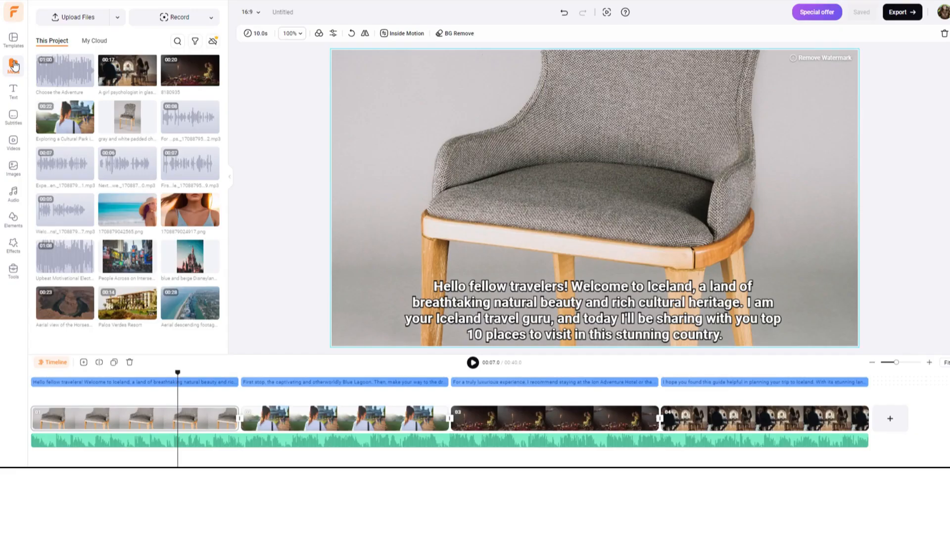
Set the Subtitle to Speech voice for the Iceland subtitles to Nancy (Female)
left_click(11, 117)
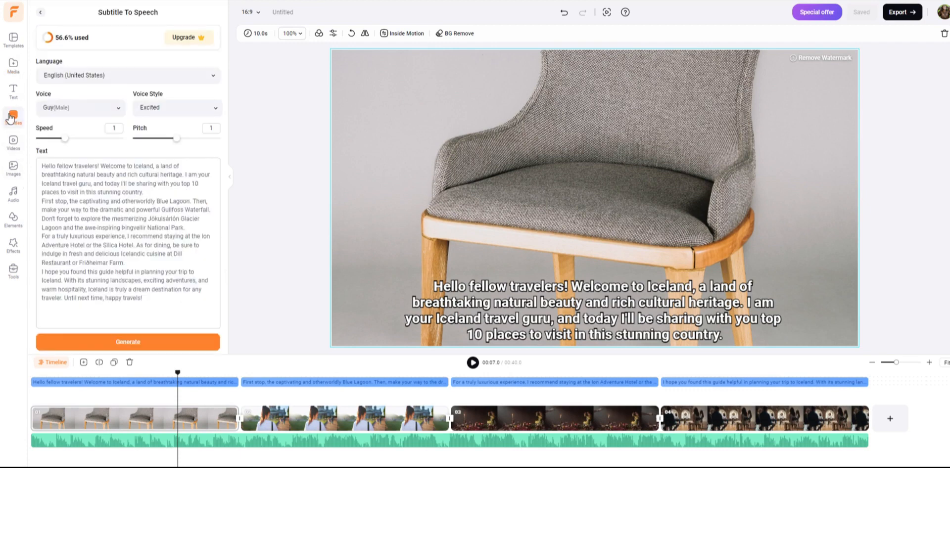
left_click(104, 113)
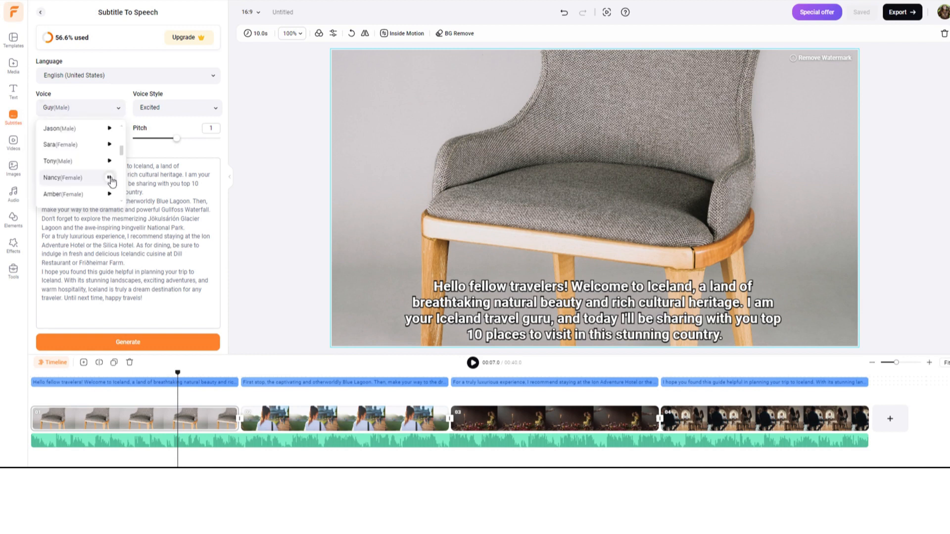
left_click(62, 179)
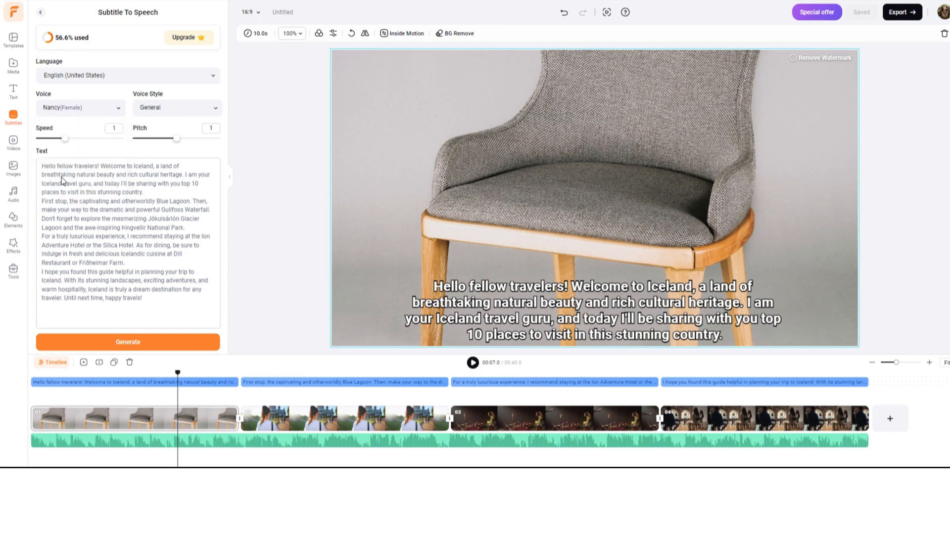
Listen to samples of Nancy's voice styles, including Friendly, Hopeful and General, and keep General
left_click(167, 108)
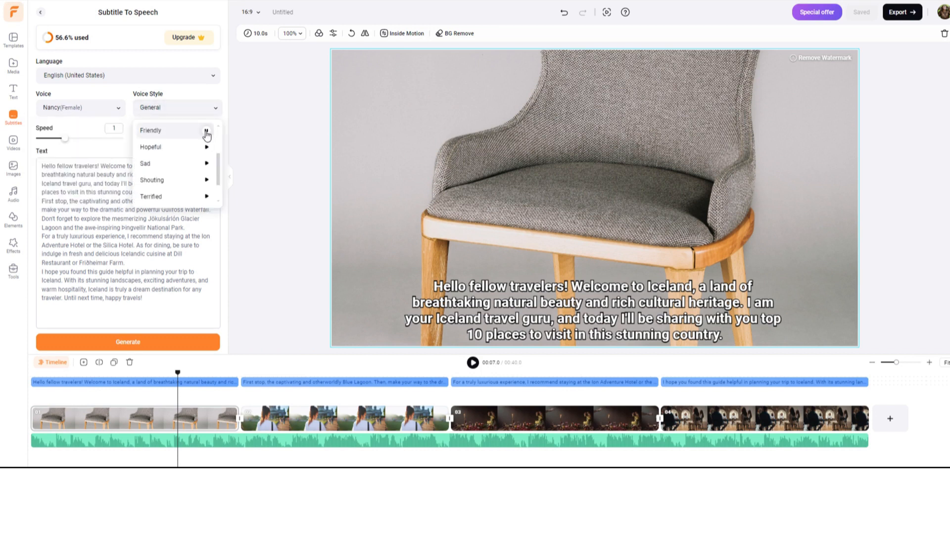
left_click(207, 147)
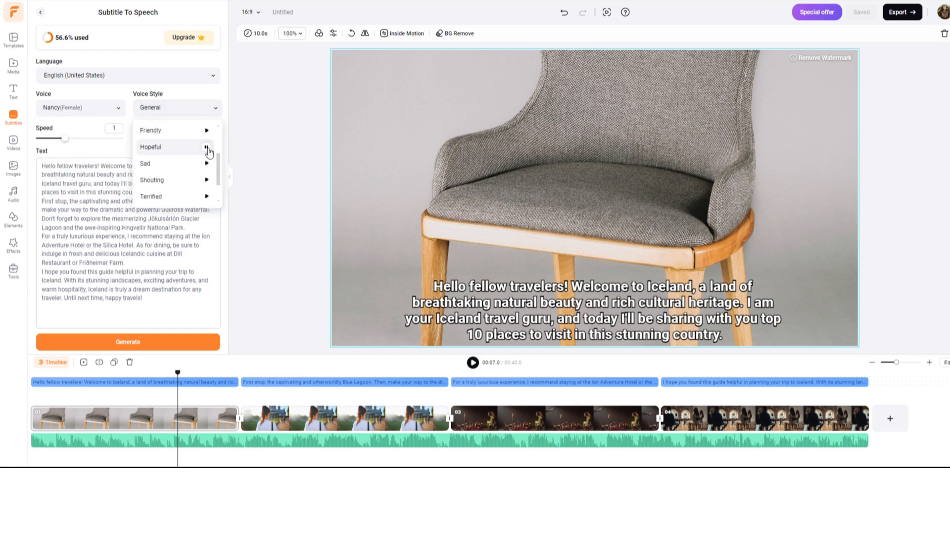
scroll(202, 148, "up", 3)
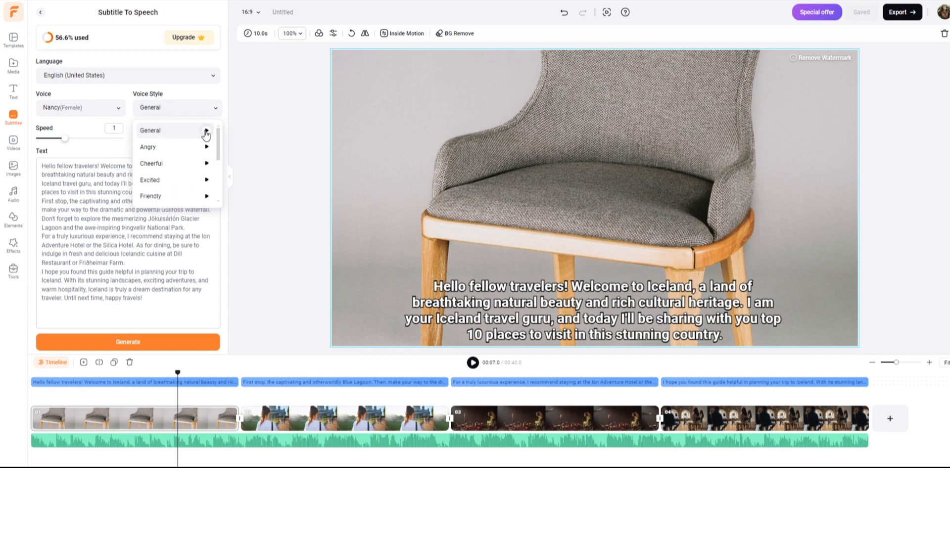
left_click(206, 132)
left_click(171, 132)
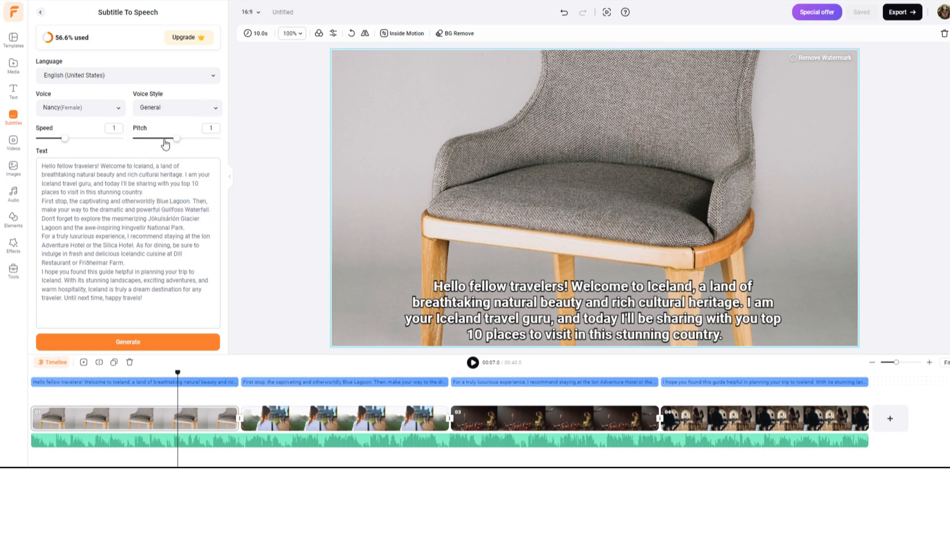
Try to generate the Iceland subtitle voiceover with the Nancy voice in General style
left_click(142, 345)
left_click(635, 113)
left_click(141, 338)
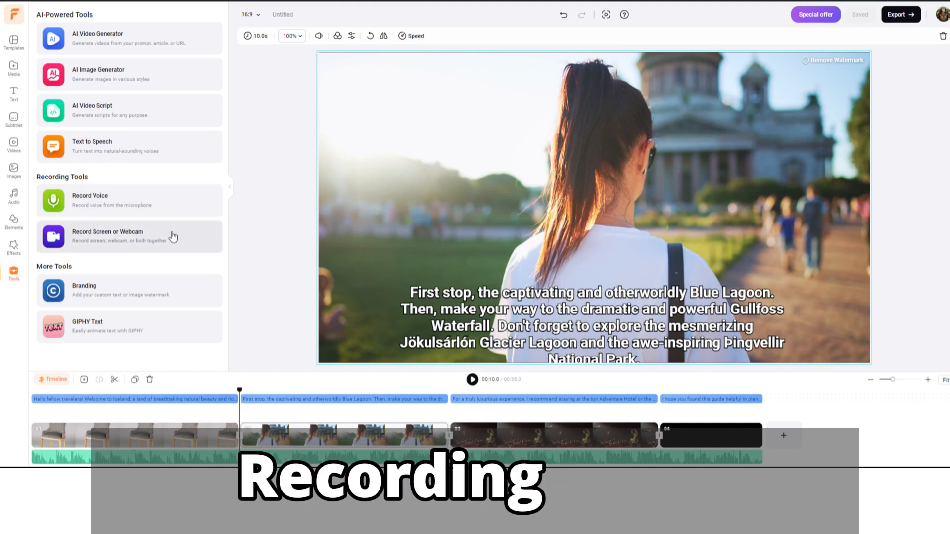
Open the Record Voice tool and dismiss the microphone permission request
left_click(166, 201)
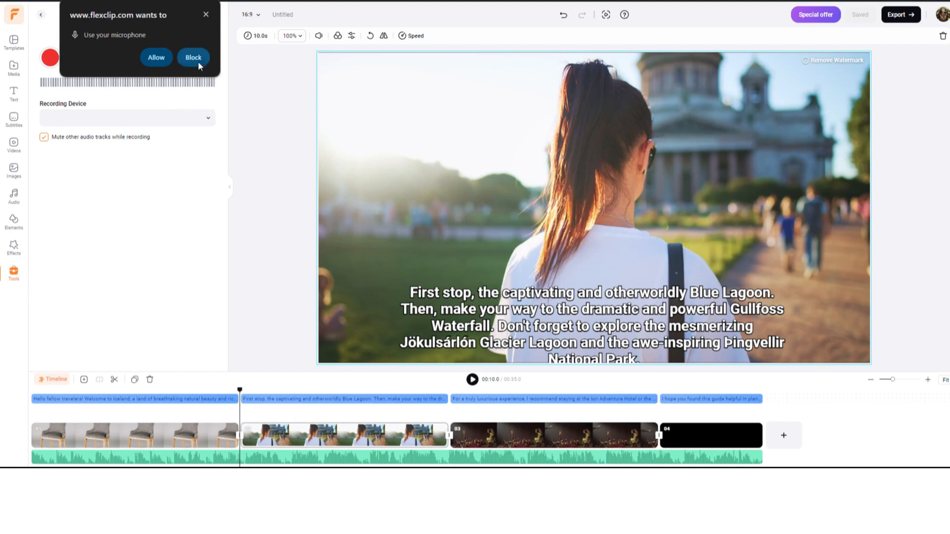
left_click(205, 16)
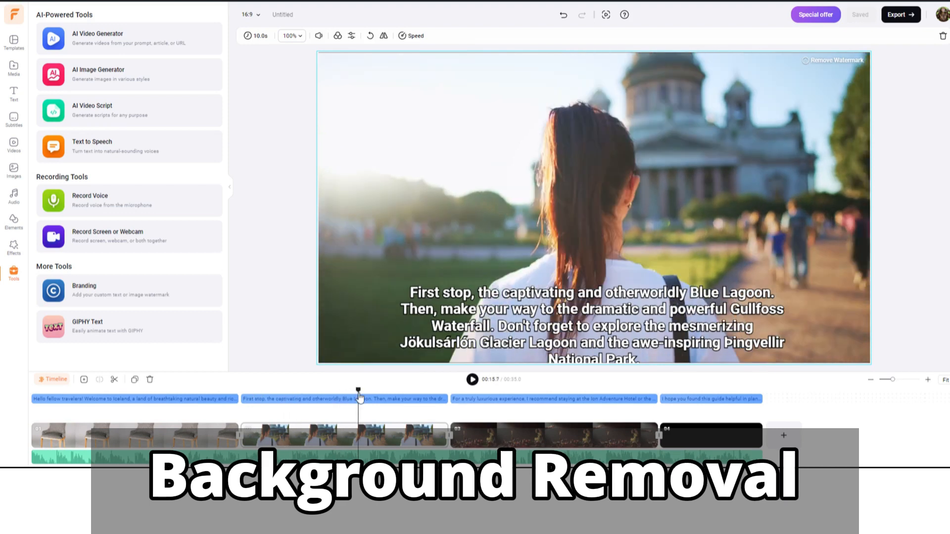
Preview background removal on the chair image in the first scene and close the result without downloading it
left_click_drag(437, 395, 176, 390)
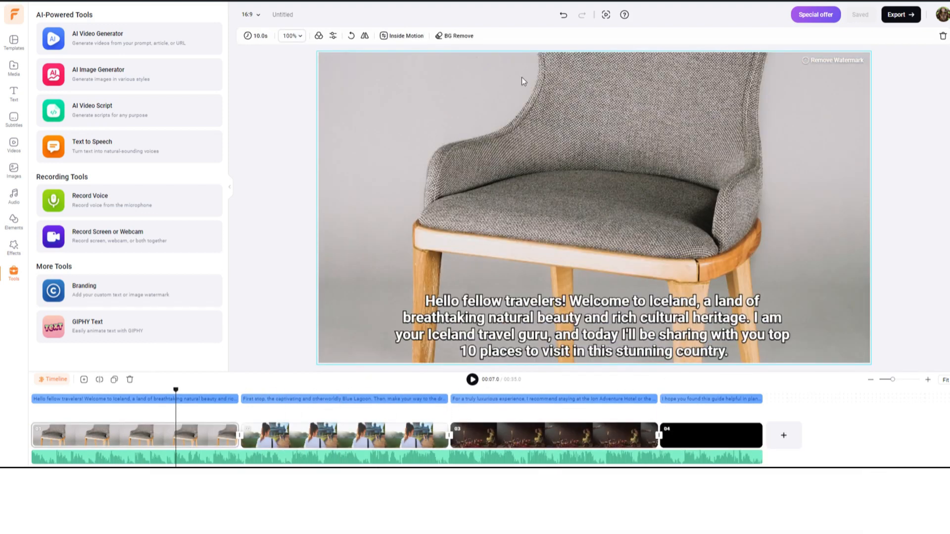
left_click(458, 36)
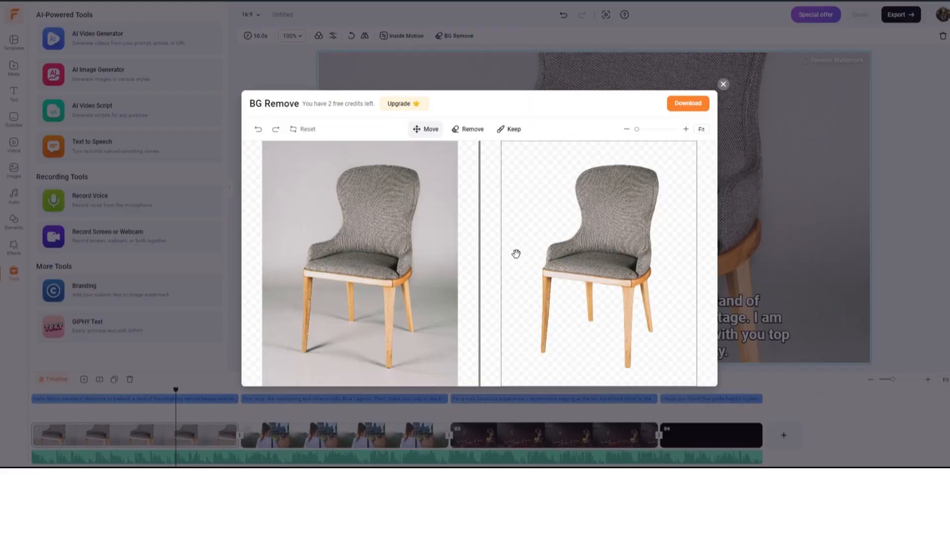
key("Escape")
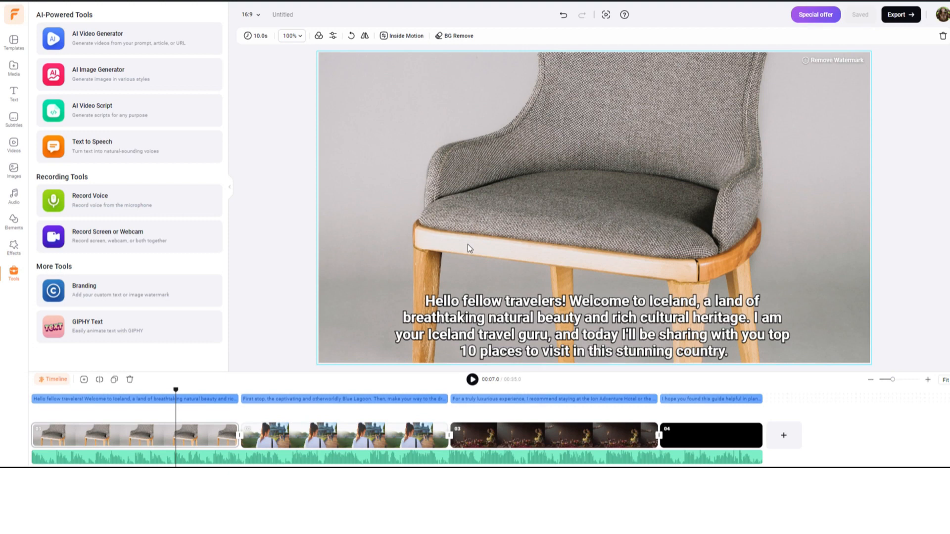
Generate a video with the AI Video Generator from the article link ending in "price-simplicity-makes-hostinger-my-favorite-web-host/"
left_click(96, 38)
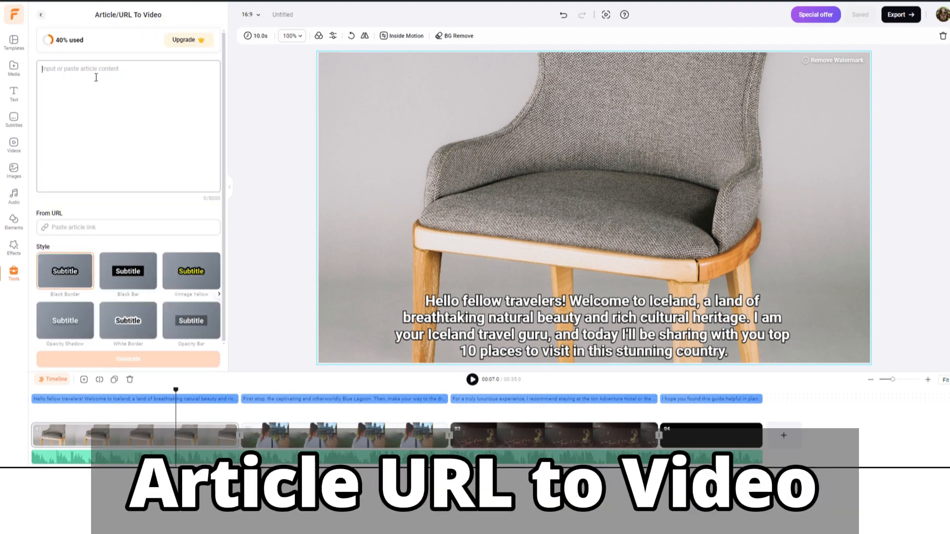
left_click(128, 227)
key("ctrl+v")
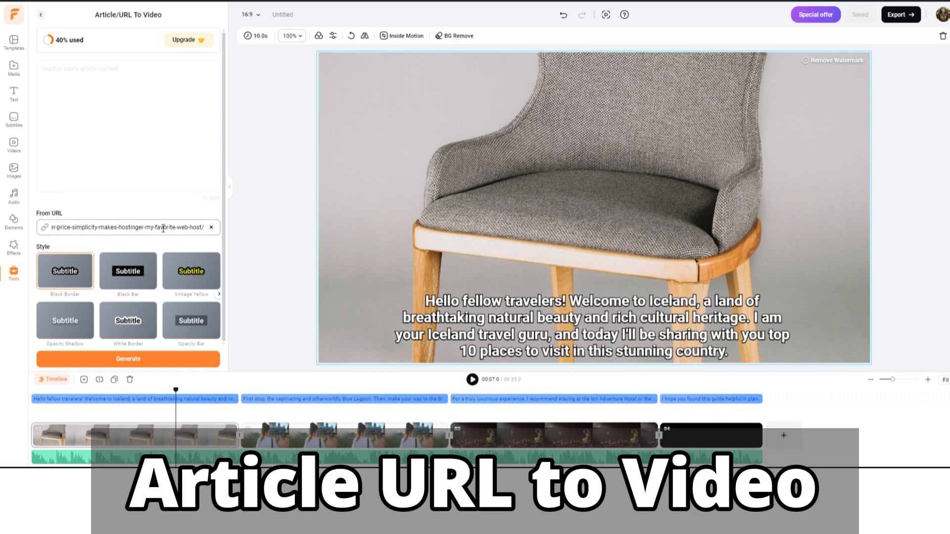
left_click(130, 360)
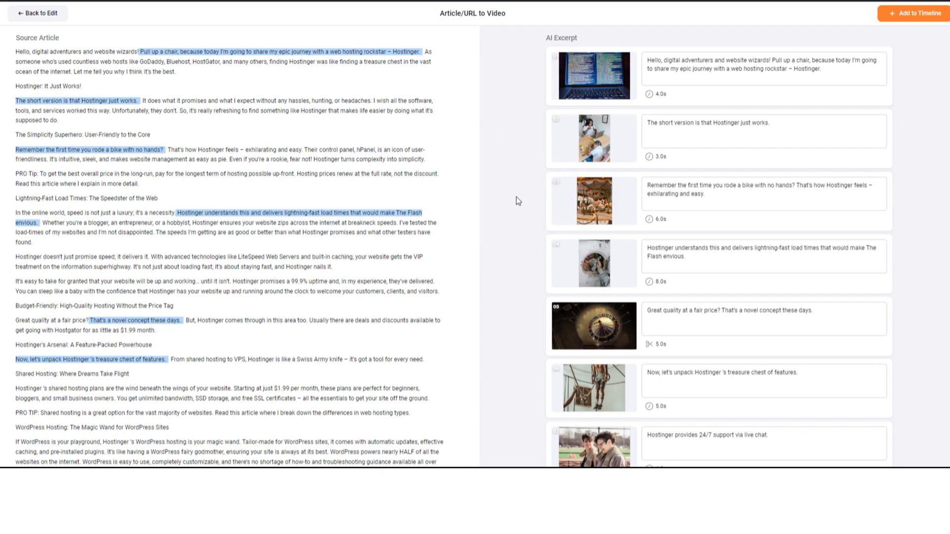
Review the AI excerpt's scenes, their media and durations alongside the Hostinger source article
scroll(516, 200, "down", 5)
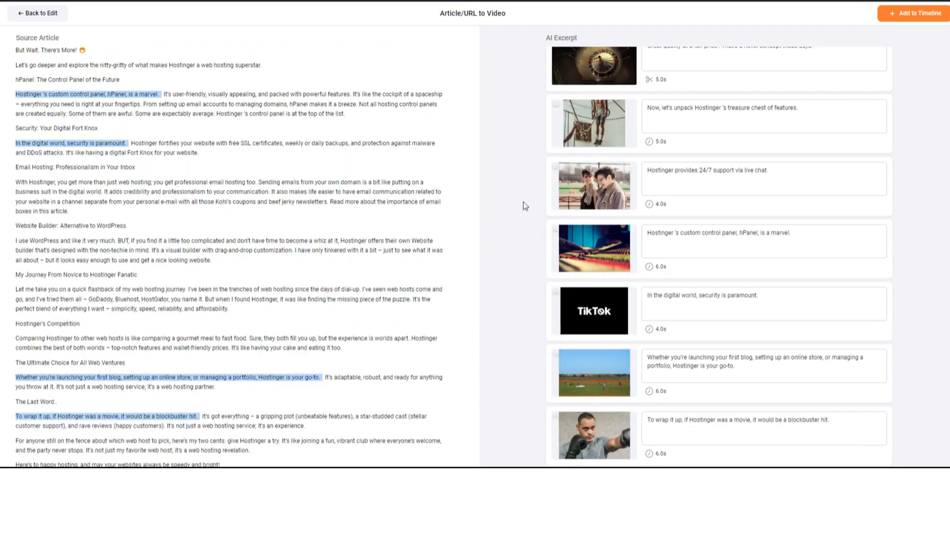
scroll(894, 197, "up", 5)
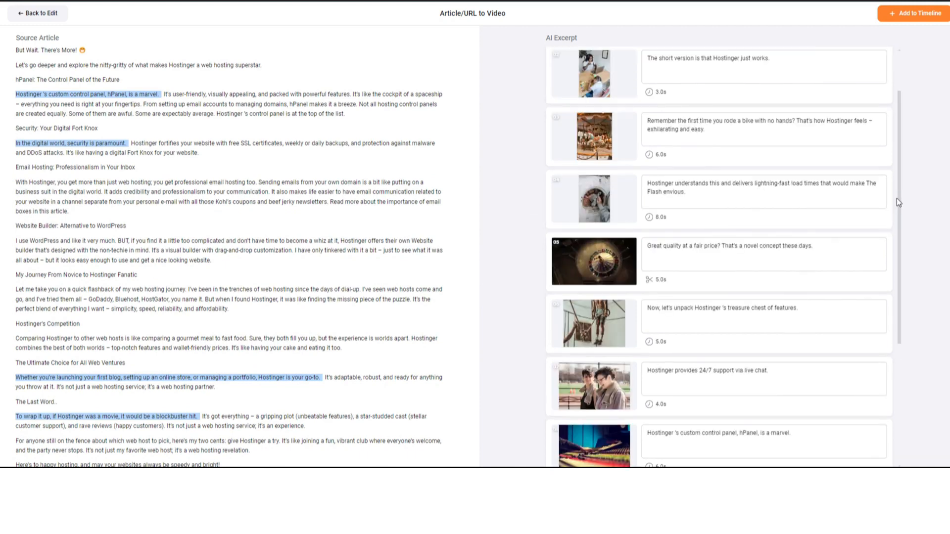
scroll(899, 203, "down", 1)
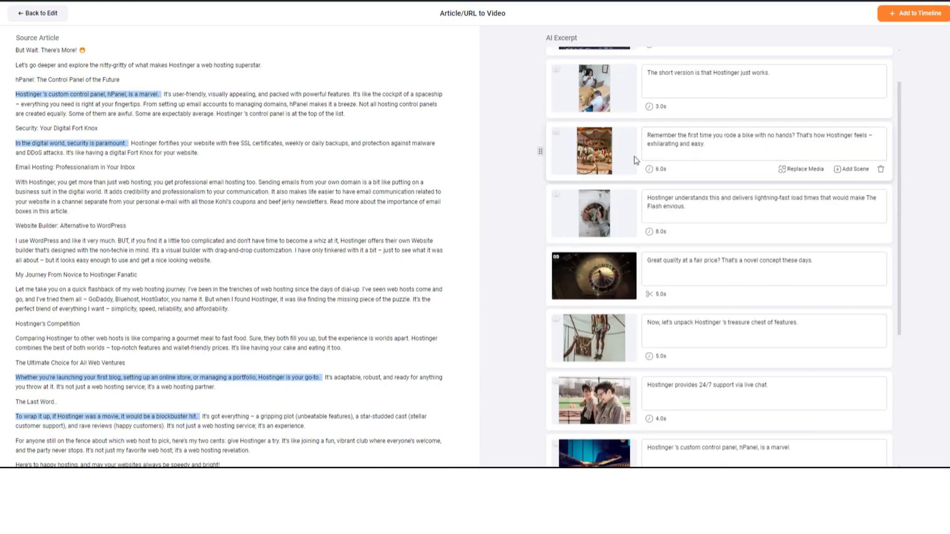
scroll(643, 162, "down", 1)
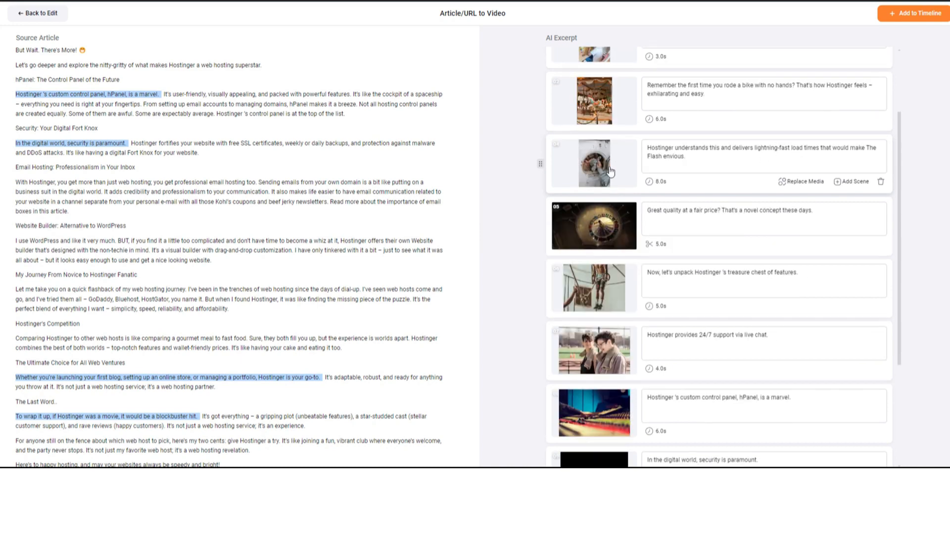
scroll(609, 170, "down", 3)
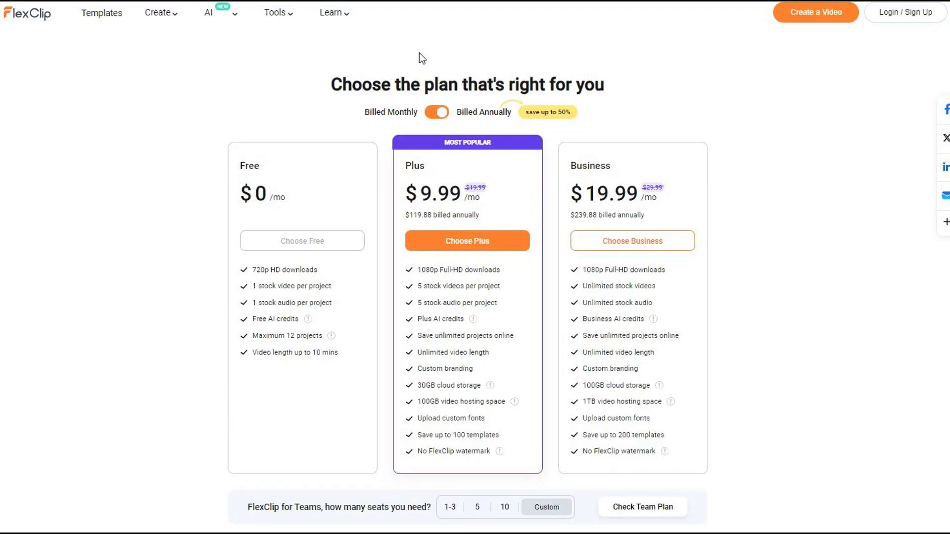
On the FlexClip pricing page, check the Free plan's AI credits and project limit, and compare monthly with annual prices
mouse_move(307, 320)
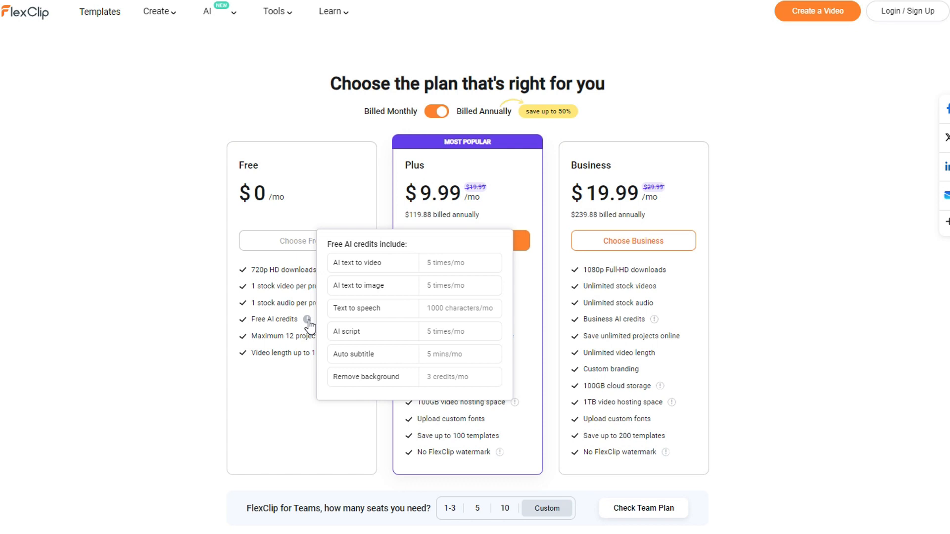
mouse_move(332, 339)
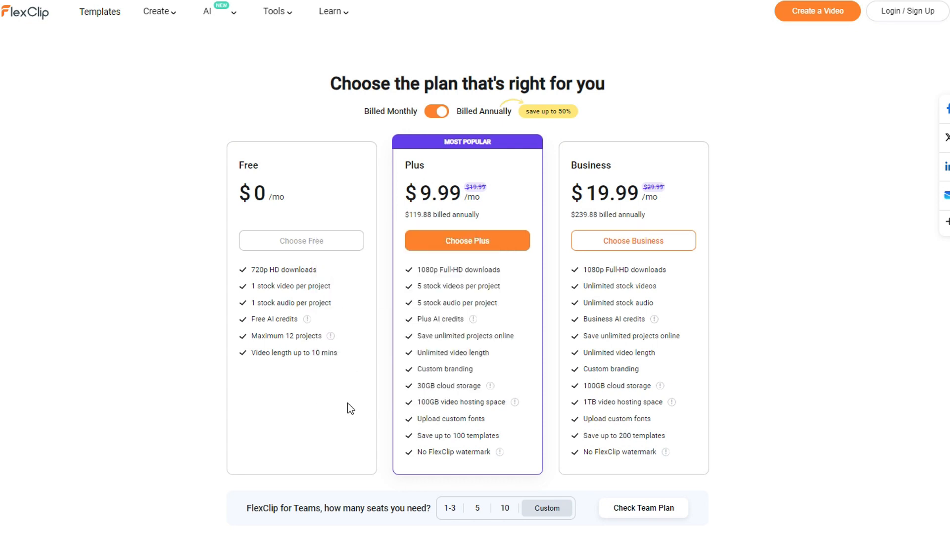
left_click(440, 111)
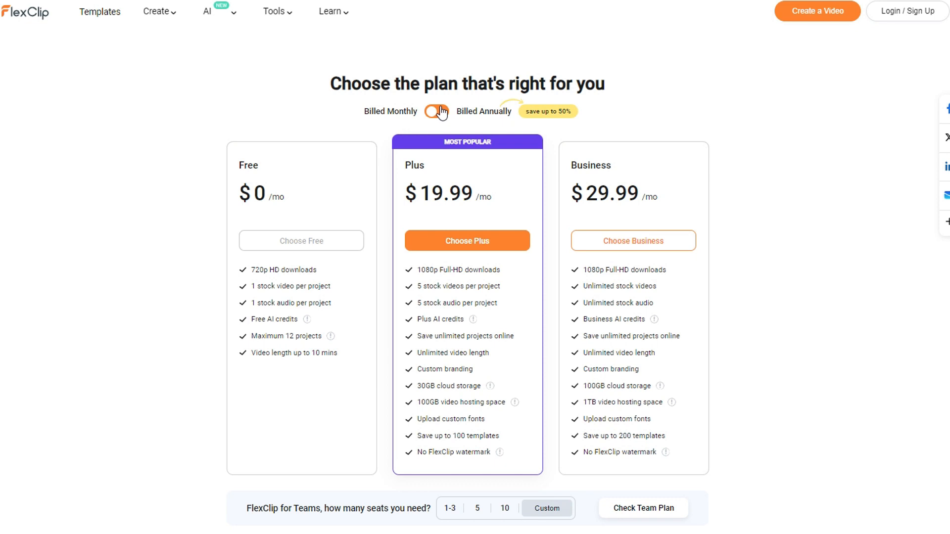
left_click(441, 112)
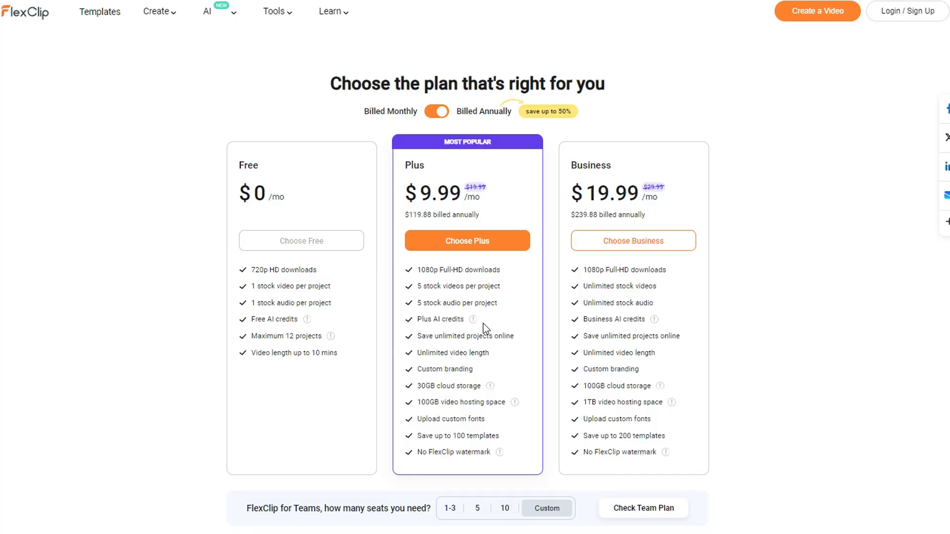
Check the AI credits included in the Plus and Business plans, comparing monthly and annual billing again
mouse_move(471, 320)
left_click(436, 112)
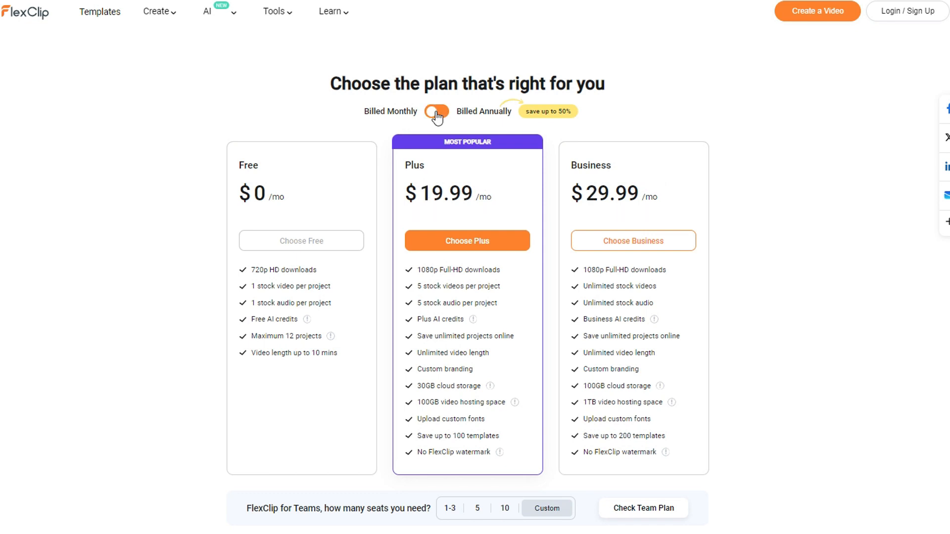
left_click(436, 113)
mouse_move(654, 319)
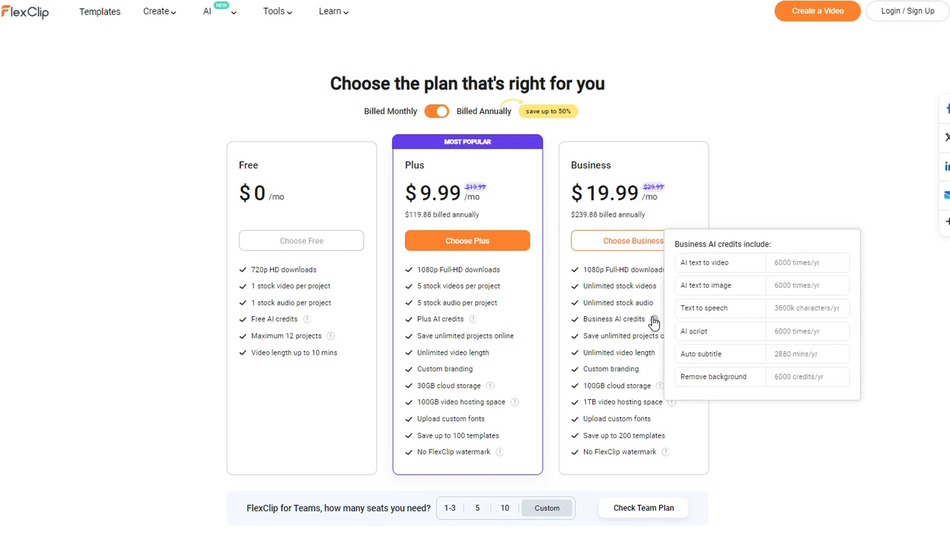